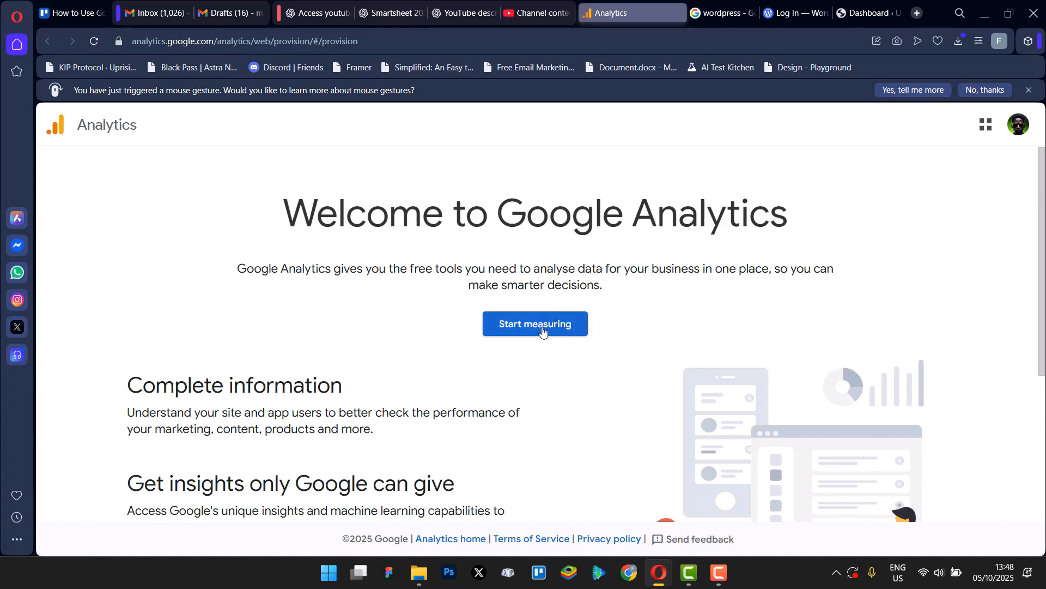
- Read the feature descriptions on the Google Analytics welcome page and check the signed-in Google account
scroll(341, 392, down, 3)
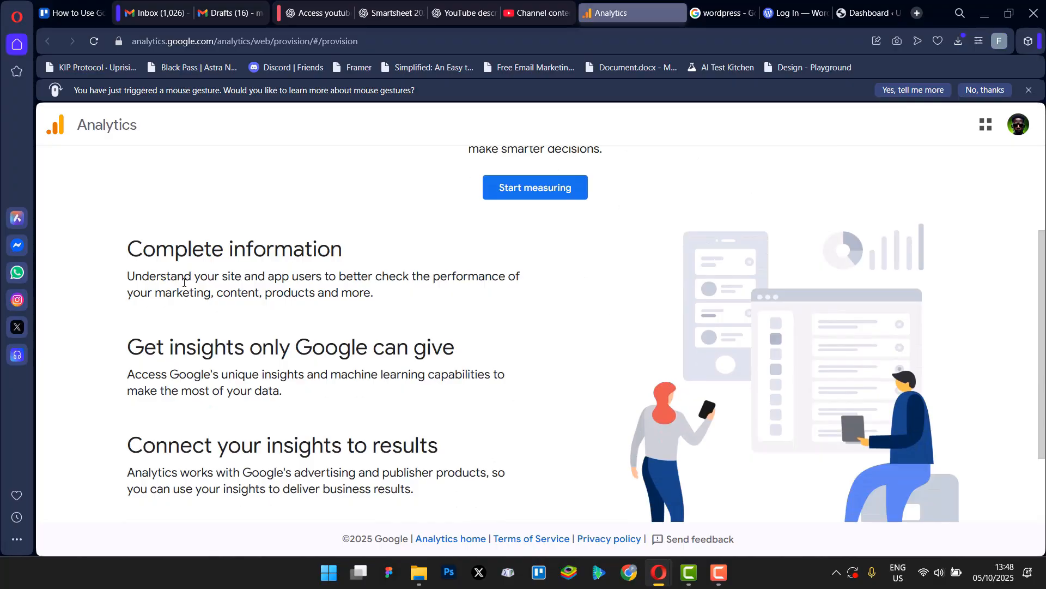
drag(117, 281, 338, 314)
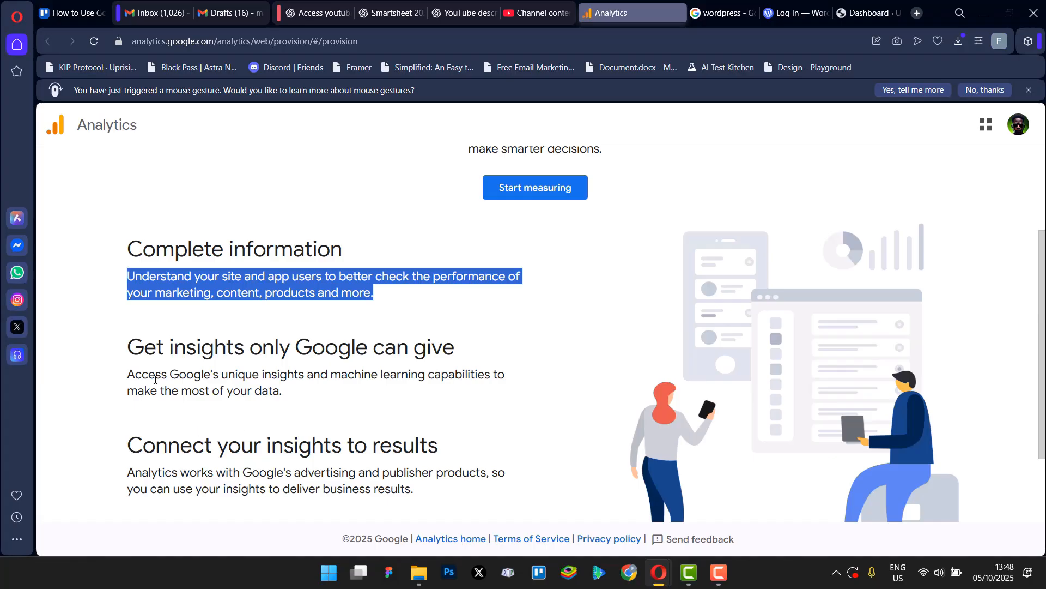
drag(124, 390, 461, 396)
click(337, 406)
scroll(335, 409, down, 2)
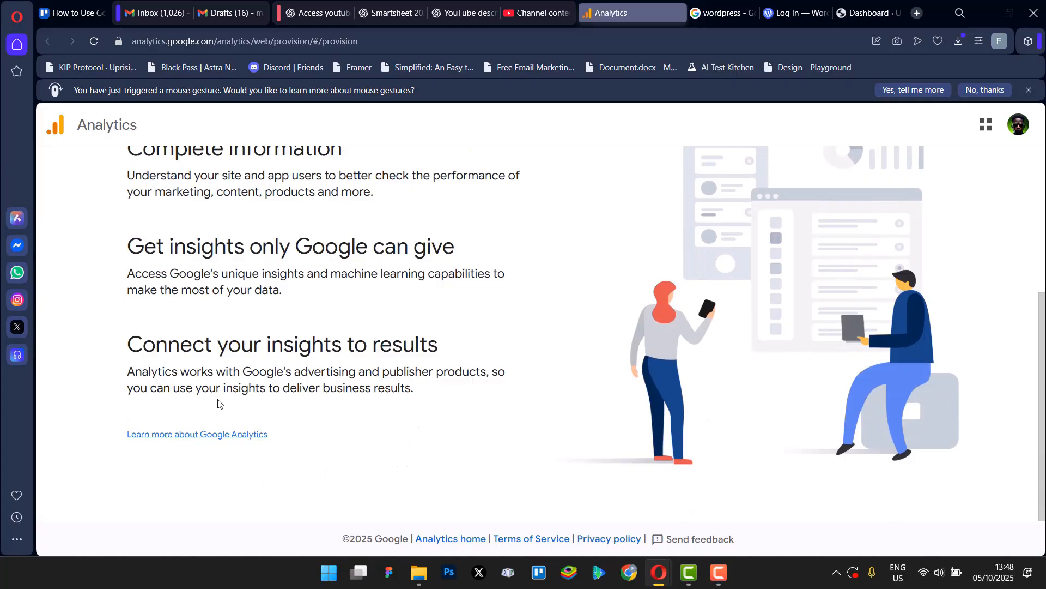
drag(142, 376, 466, 390)
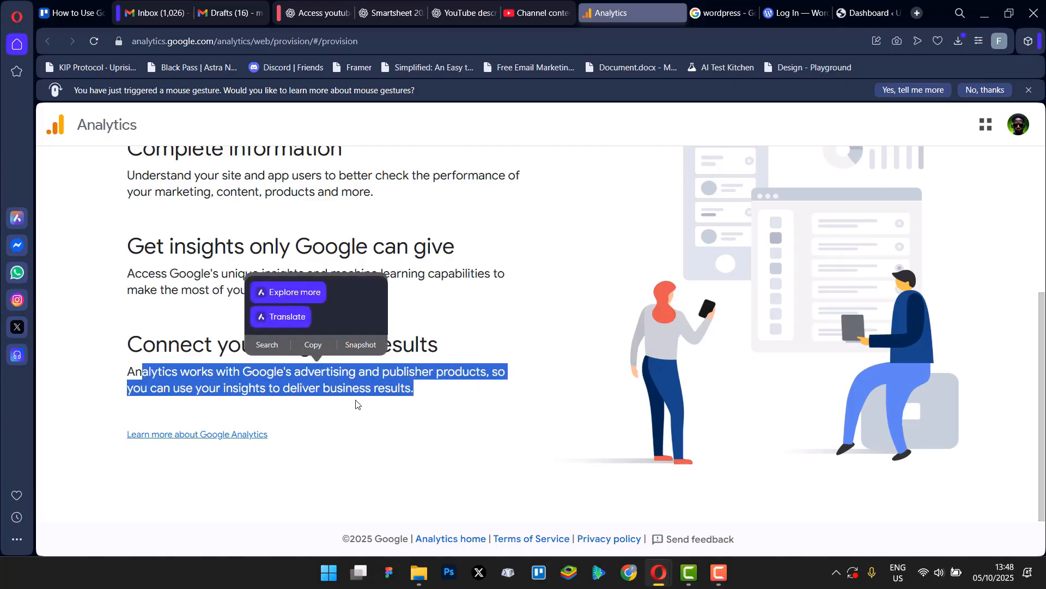
click(380, 425)
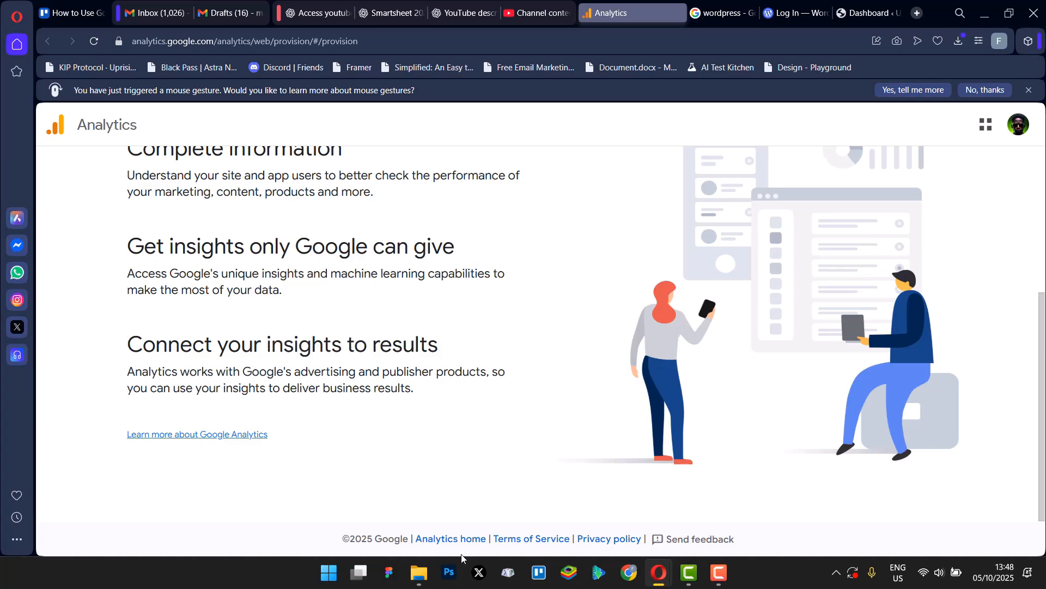
scroll(558, 442, up, 5)
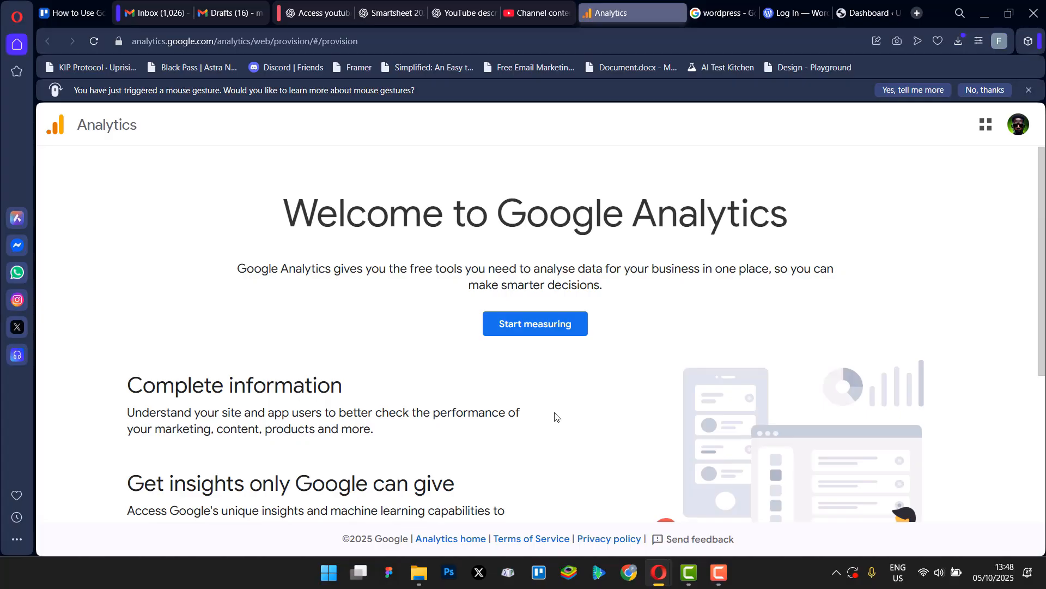
click(1029, 128)
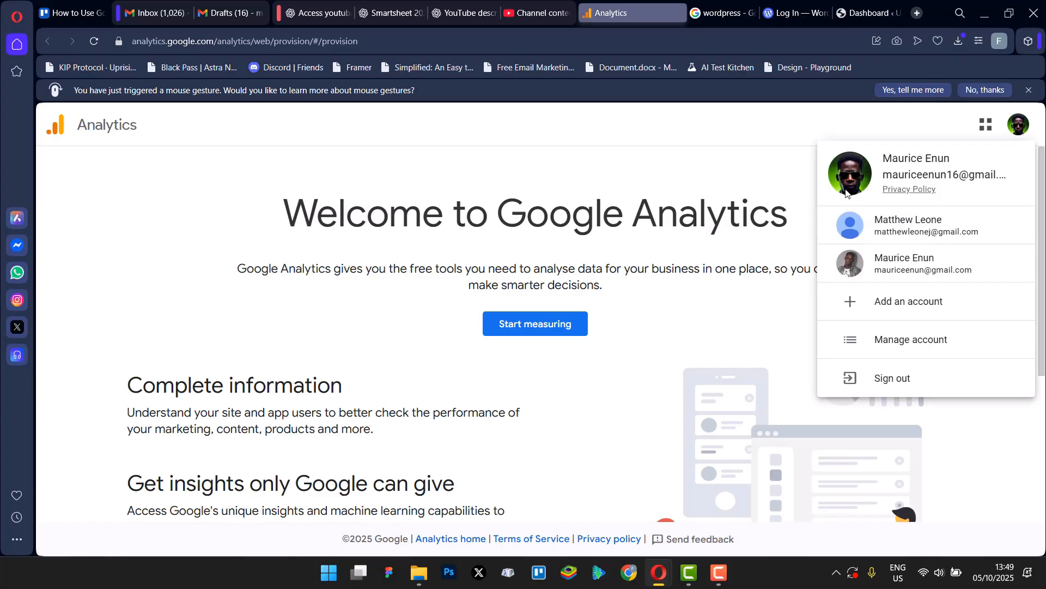
click(762, 191)
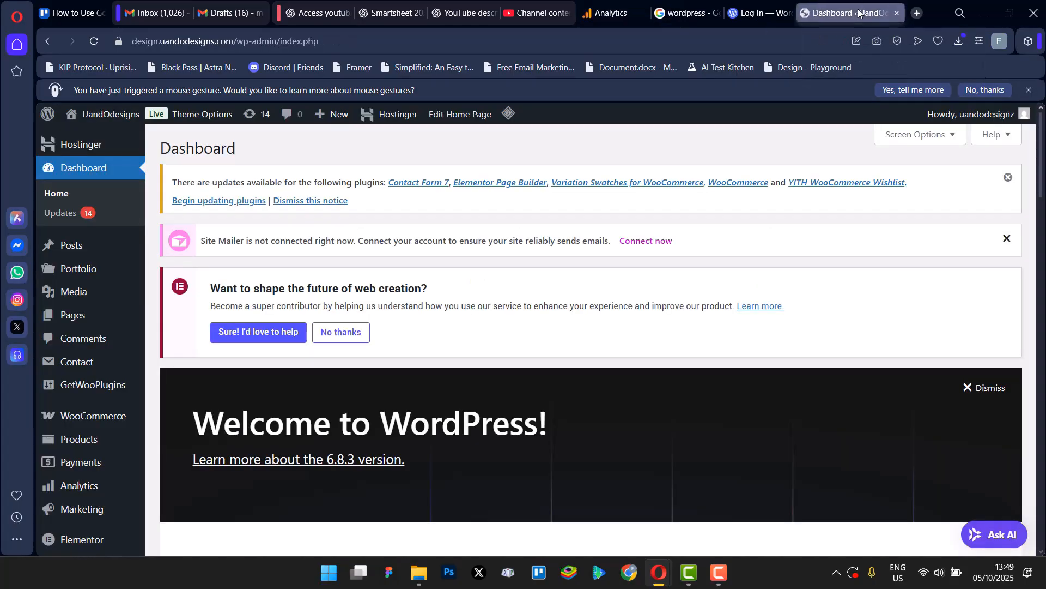
- Switch to the WordPress dashboard and open the page for adding plugins
click(857, 12)
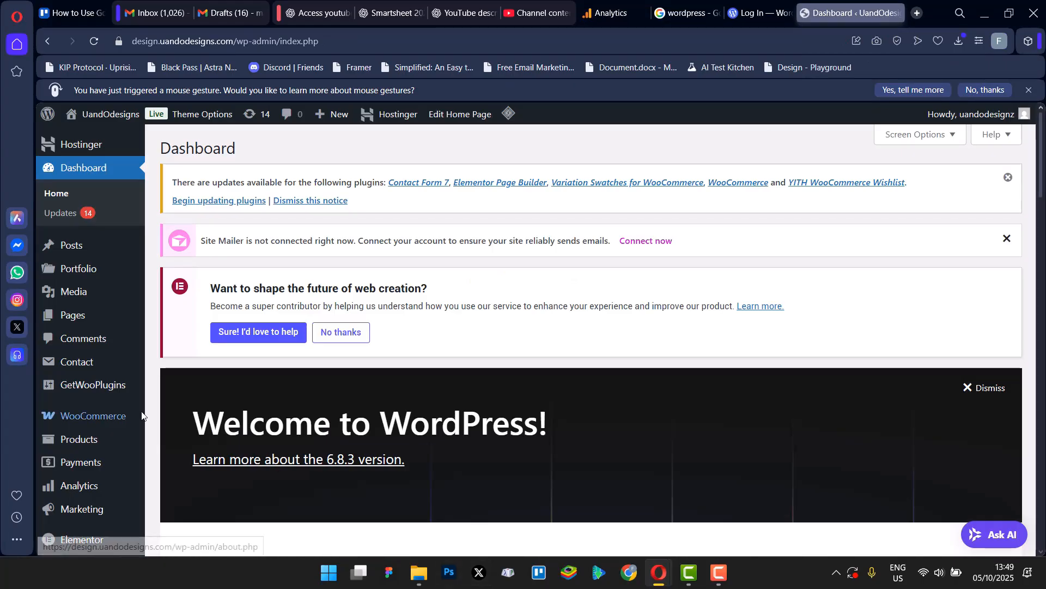
scroll(103, 401, down, 5)
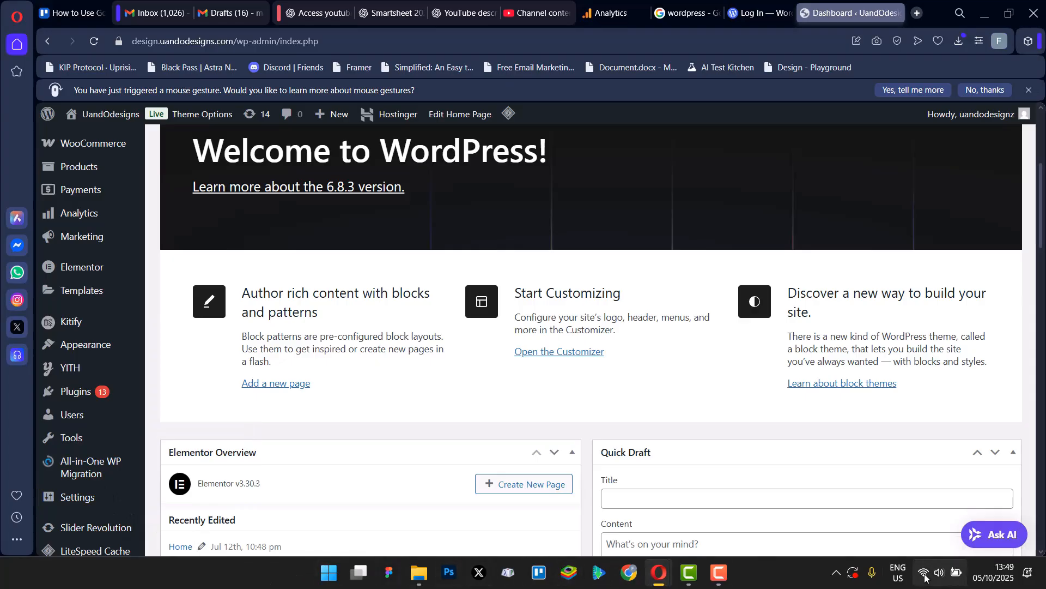
scroll(62, 390, down, 3)
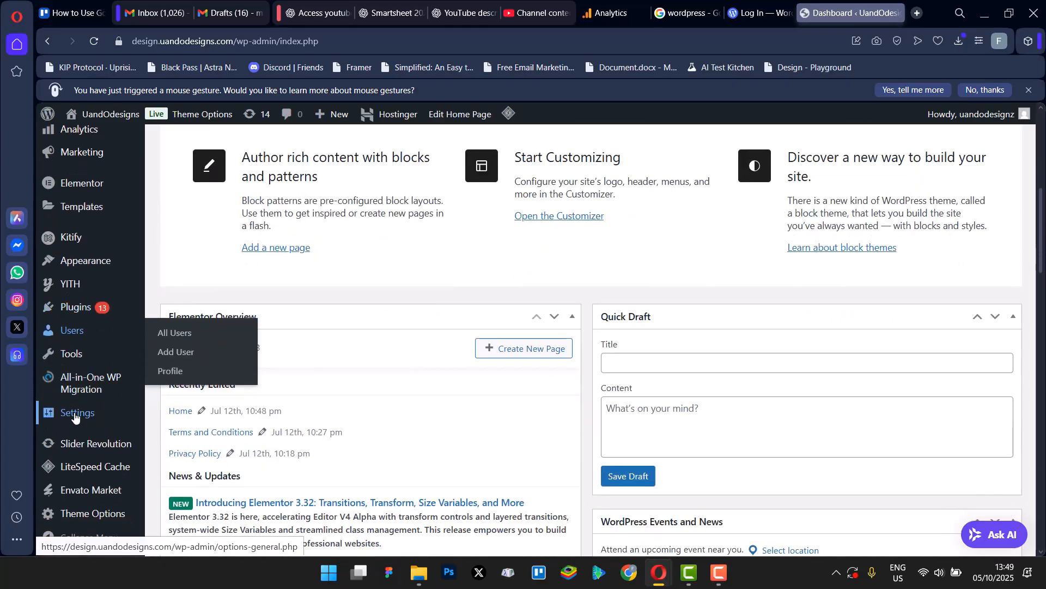
scroll(93, 434, up, 4)
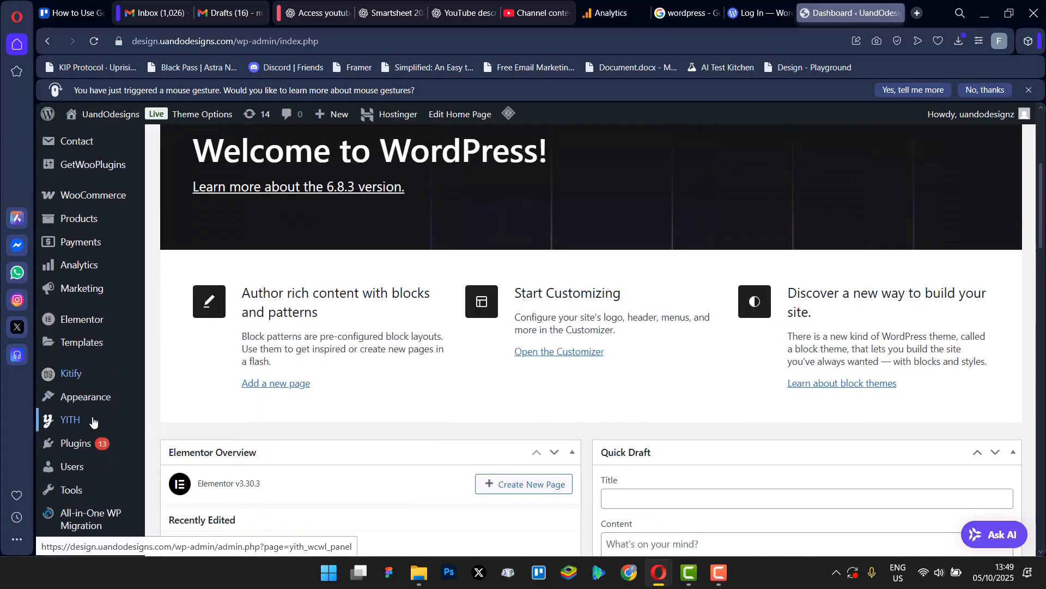
click(101, 447)
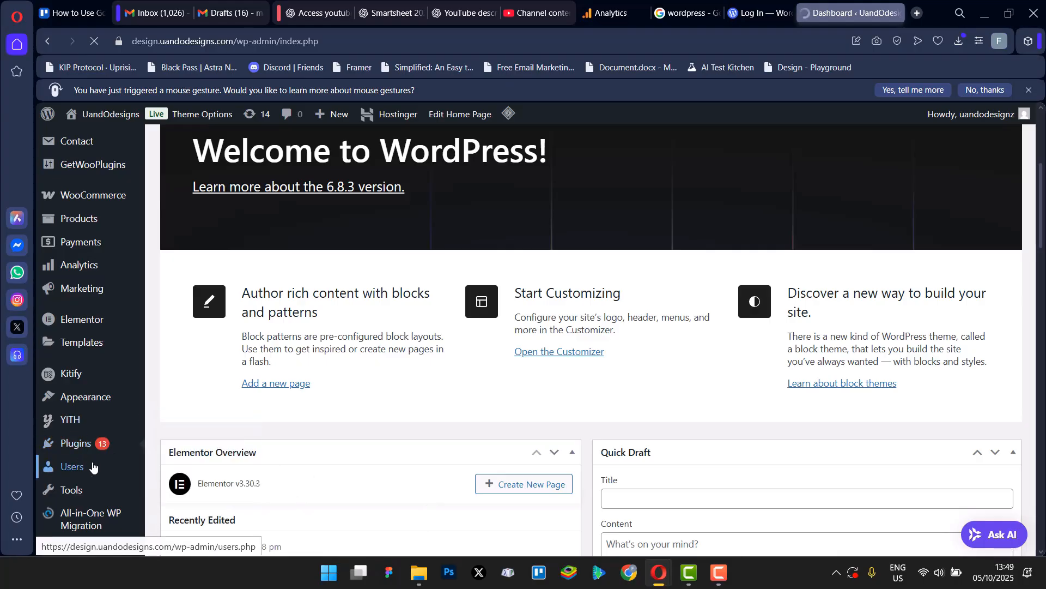
mouse_move(91, 446)
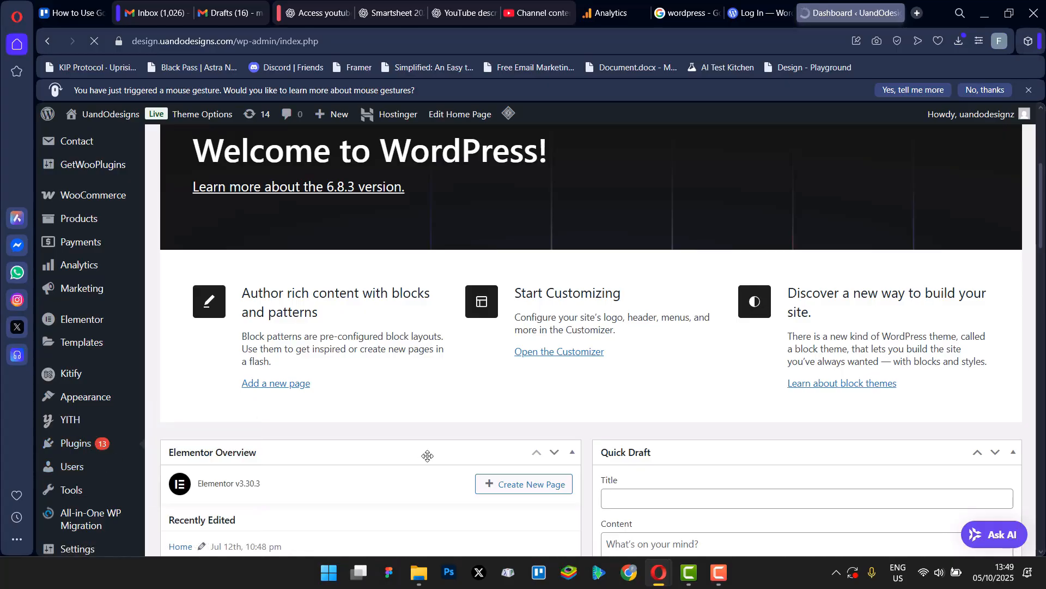
scroll(357, 421, down, 7)
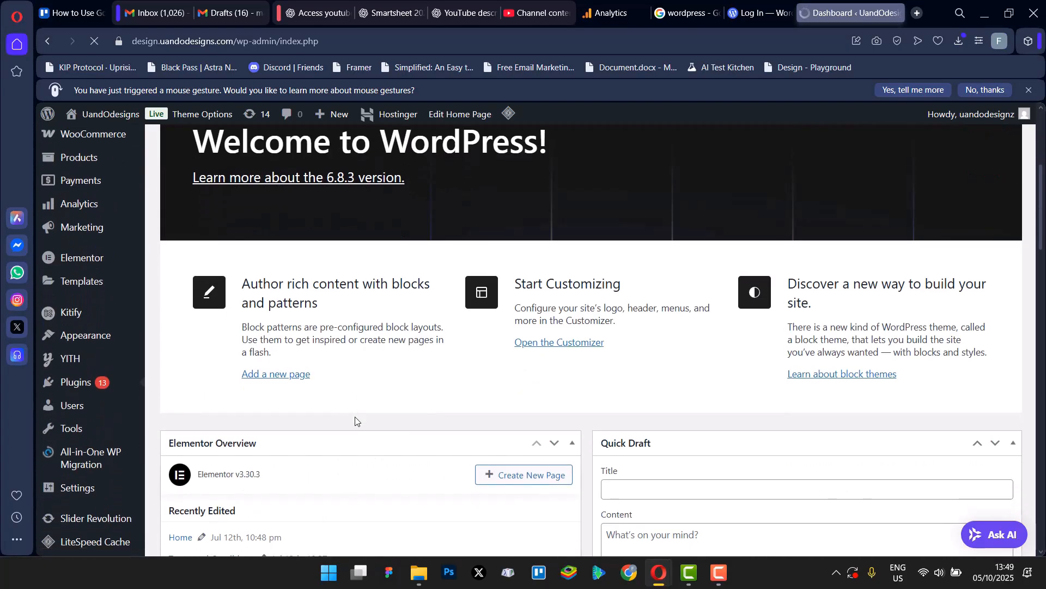
scroll(381, 435, up, 6)
scroll(374, 439, up, 2)
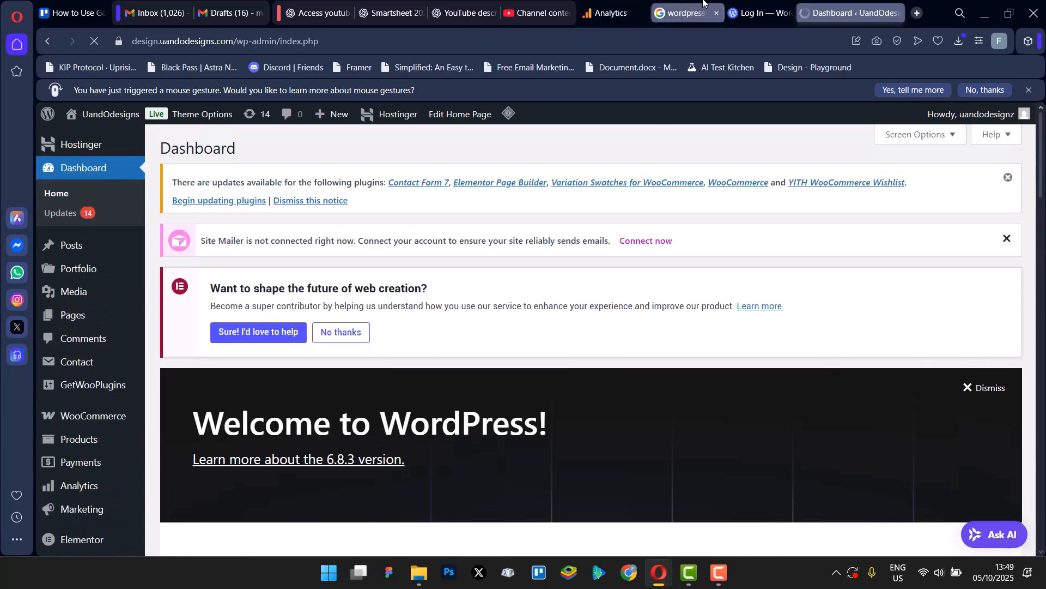
- Return to Google Analytics, start creating an account and enable data sharing for Google products and services
click(610, 12)
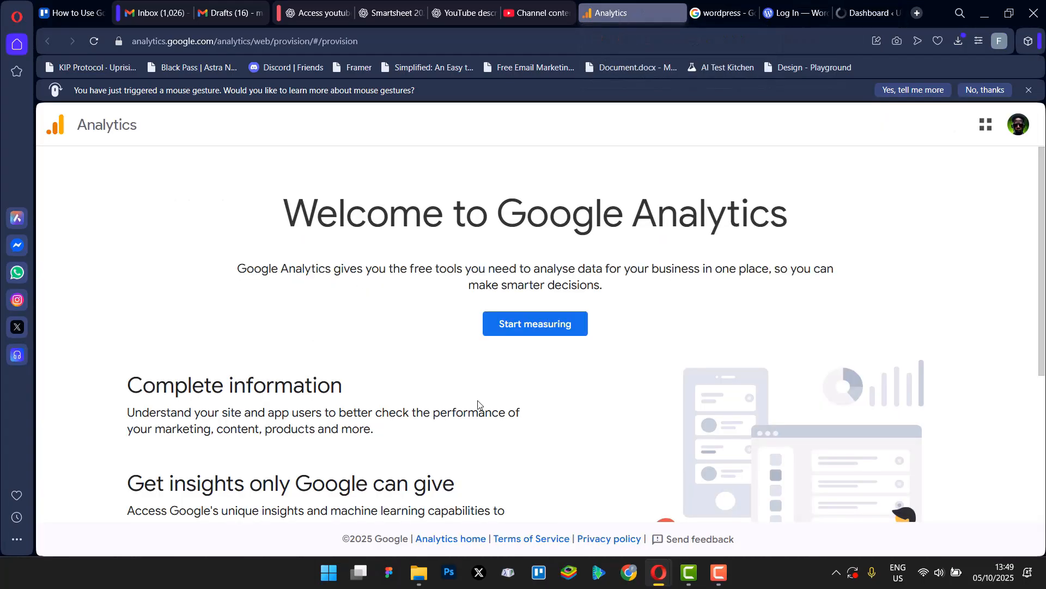
click(525, 334)
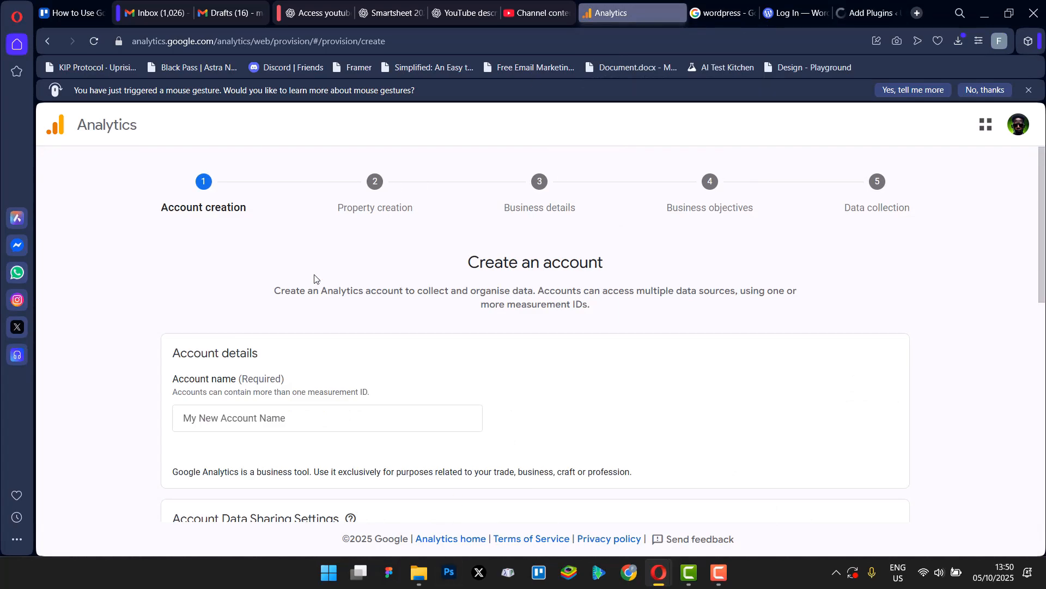
scroll(321, 352, down, 1)
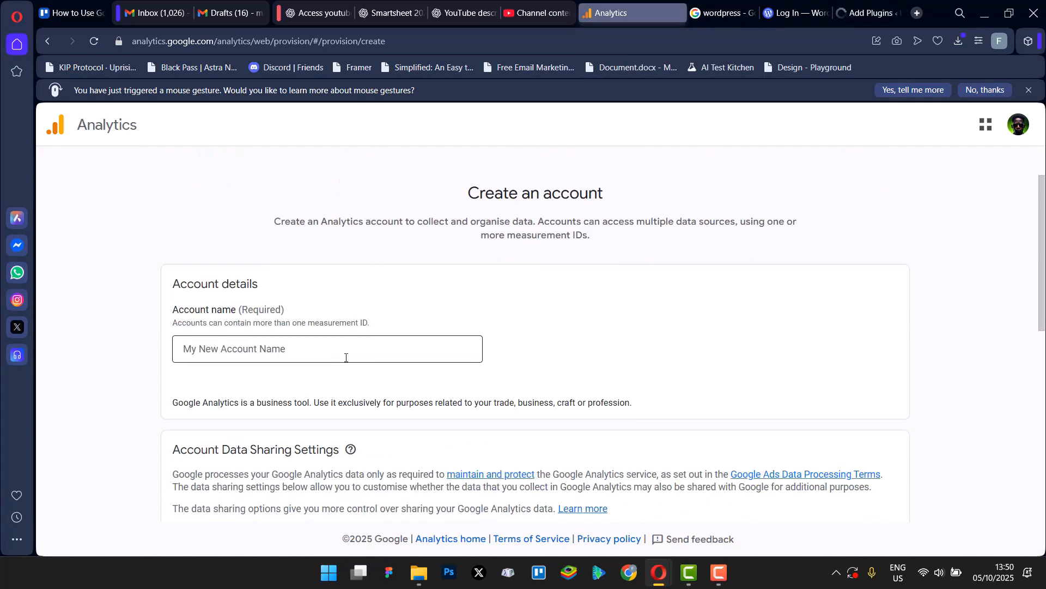
scroll(346, 357, down, 3)
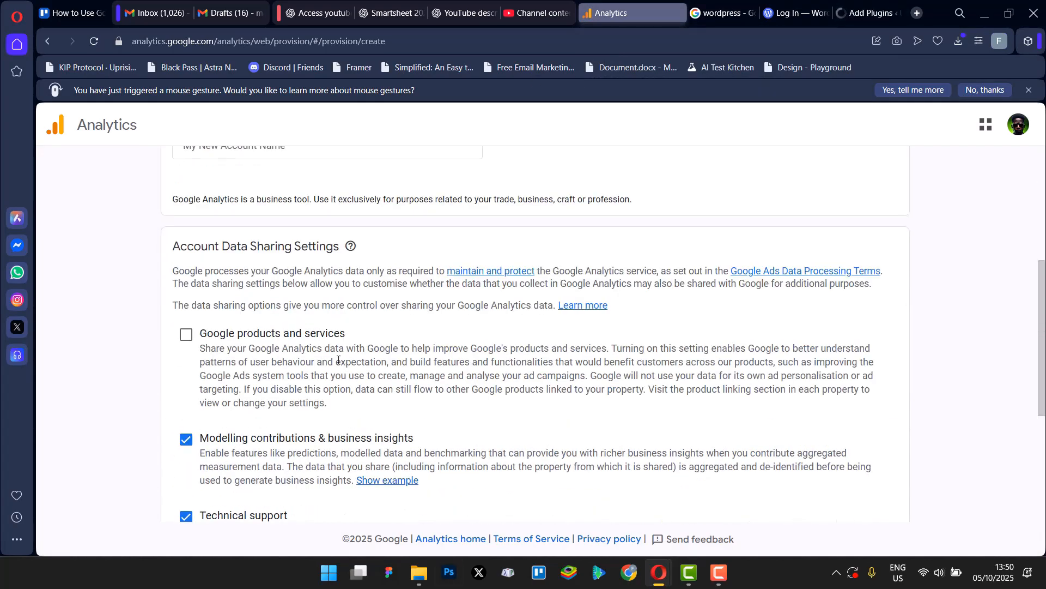
click(186, 334)
scroll(229, 231, down, 4)
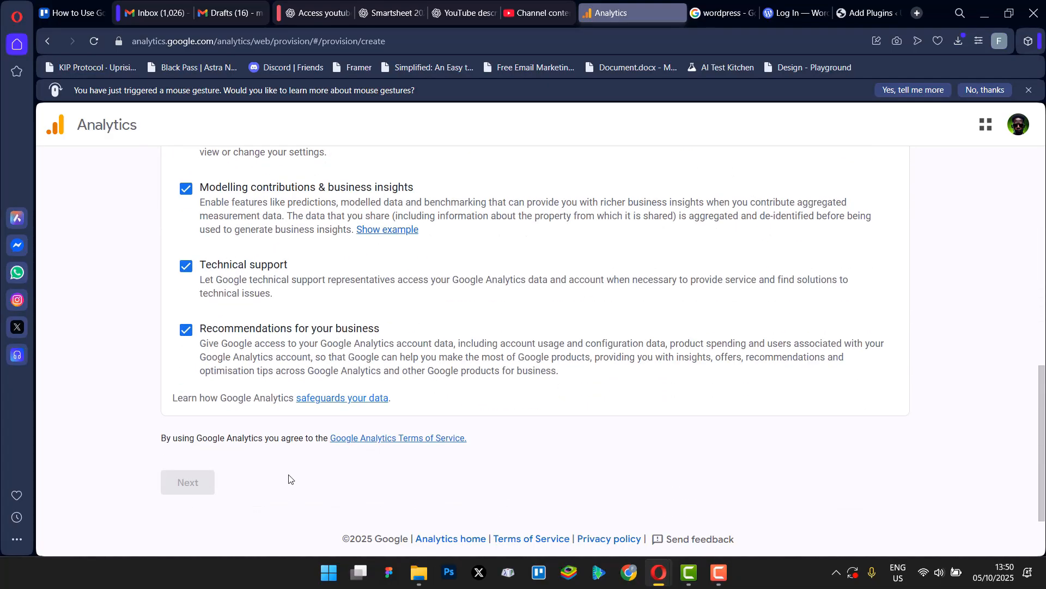
scroll(288, 480, up, 6)
scroll(401, 403, down, 4)
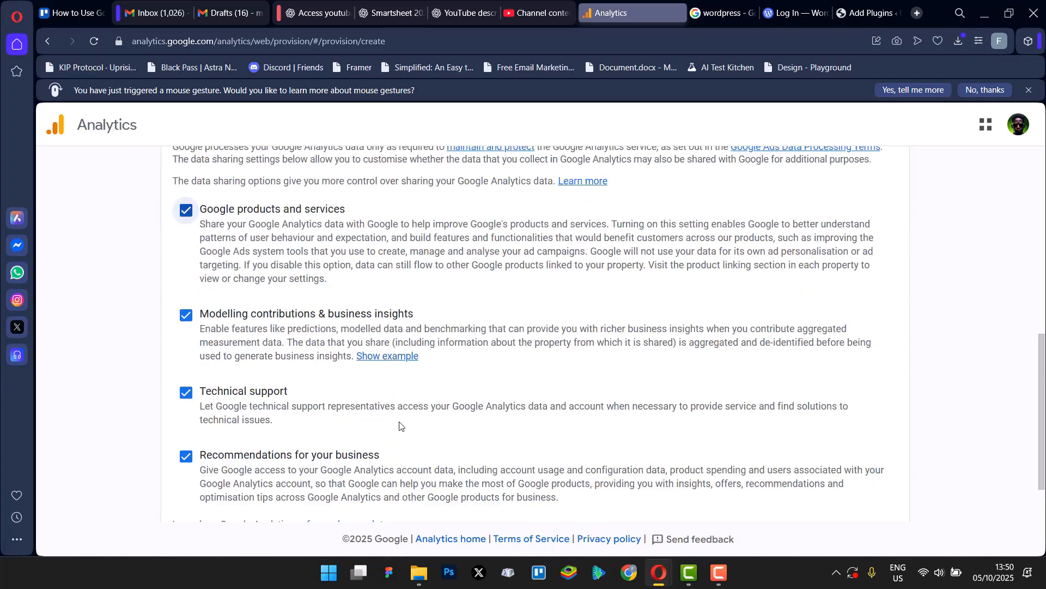
scroll(401, 403, up, 4)
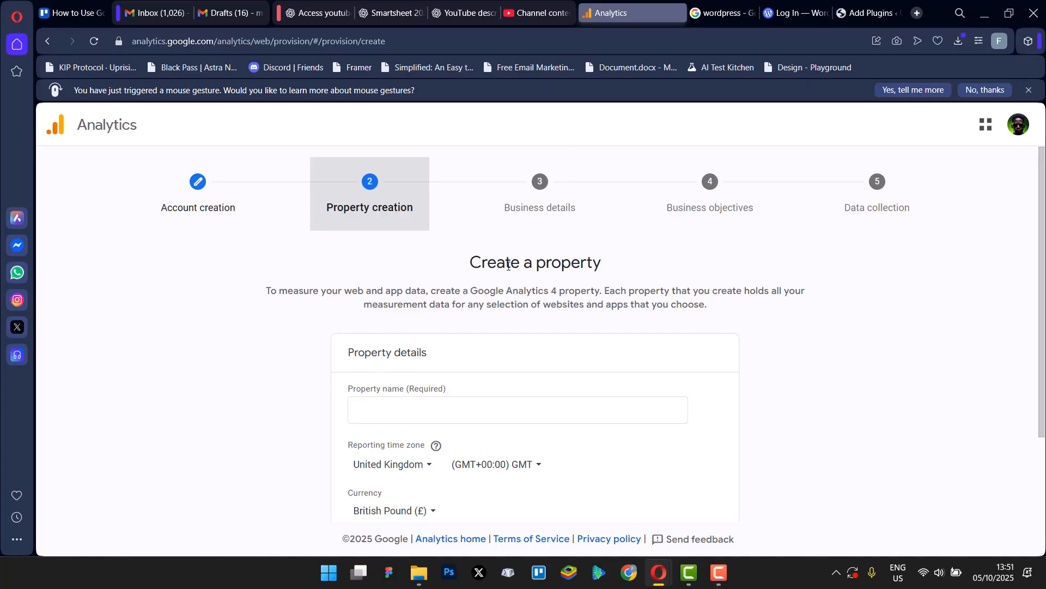
- Read the explanation of what a Google Analytics 4 property holds in the property creation stage
drag(498, 262, 505, 262)
drag(260, 292, 699, 289)
click(699, 289)
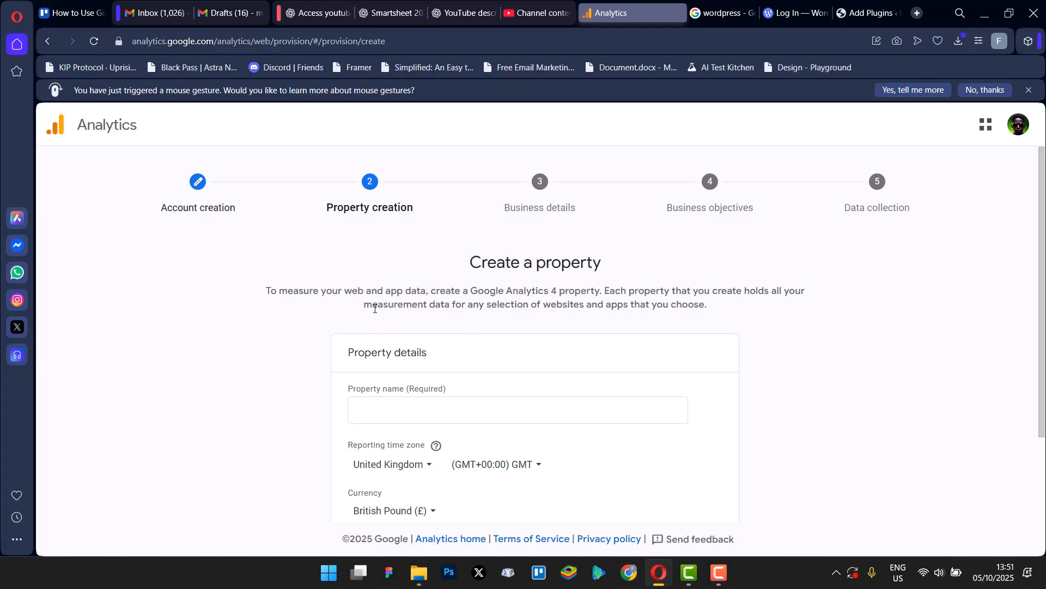
drag(372, 305, 714, 311)
click(444, 393)
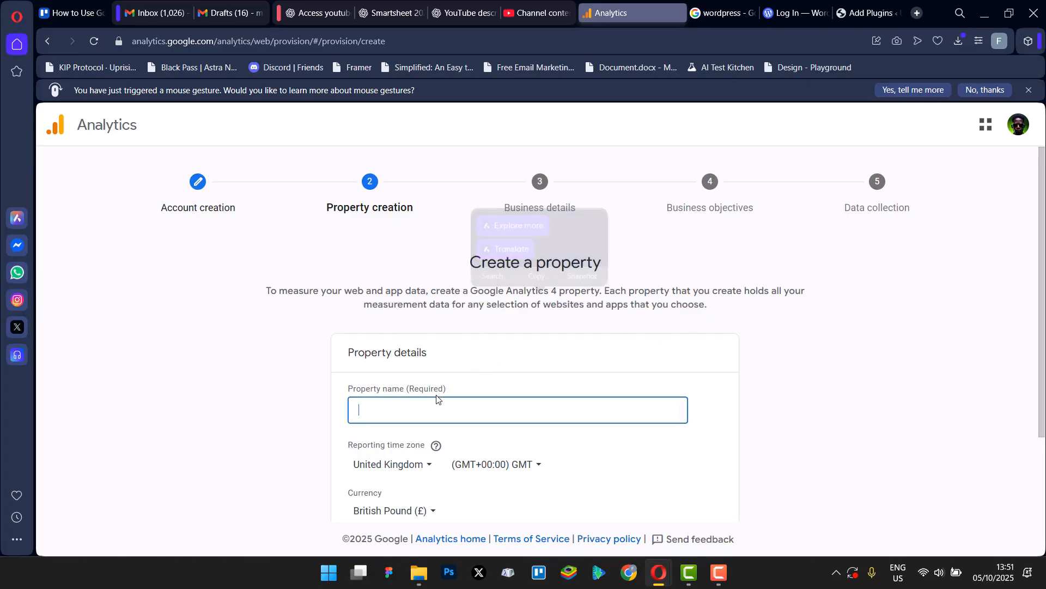
- Set the new property's currency to Nigerian Naira (₦)
scroll(555, 298, down, 2)
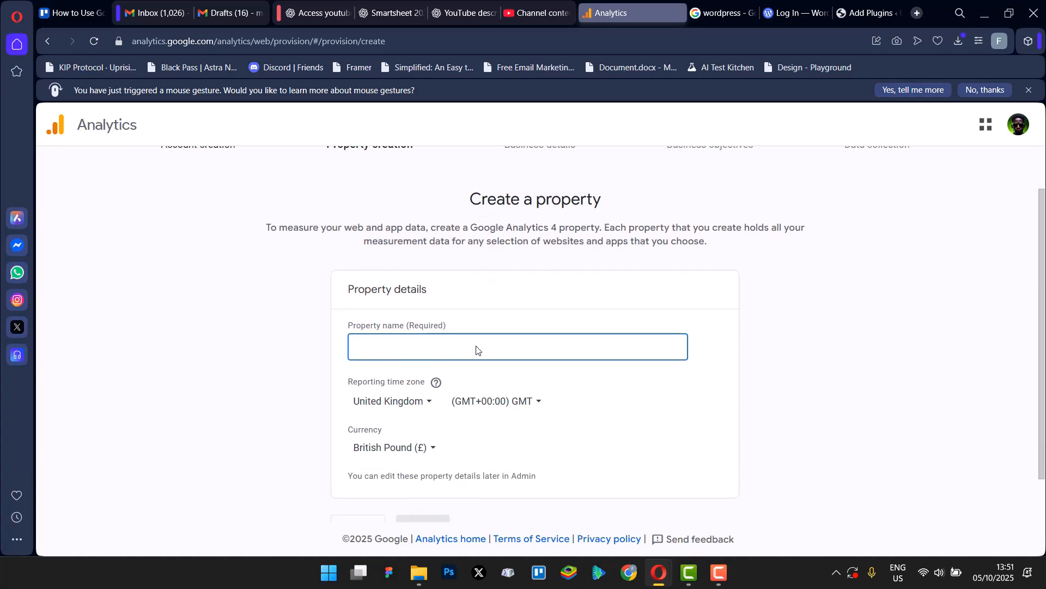
scroll(500, 302, up, 1)
scroll(500, 327, down, 1)
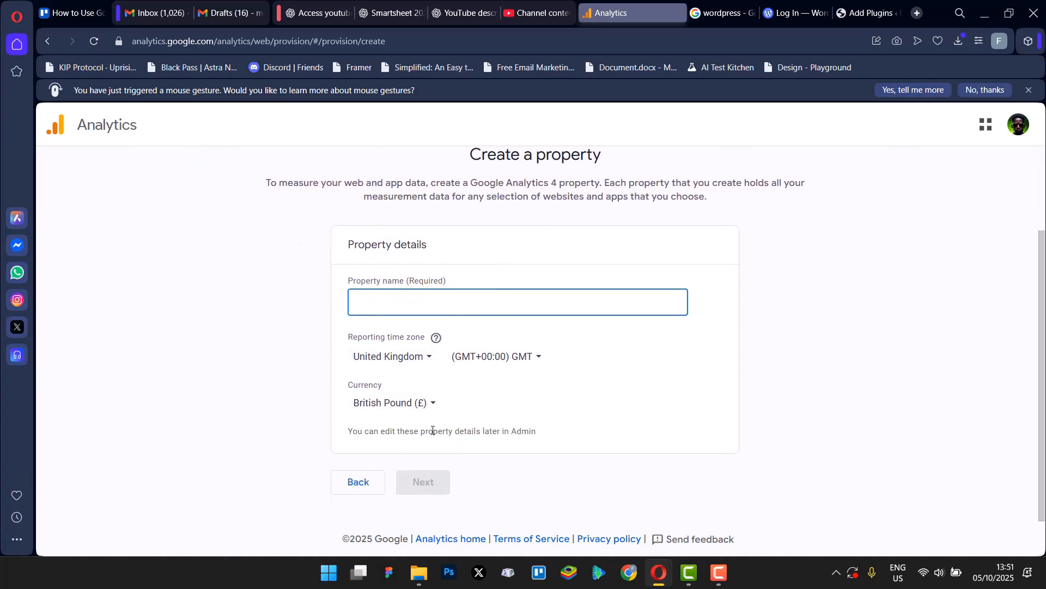
click(426, 404)
scroll(482, 284, down, 20)
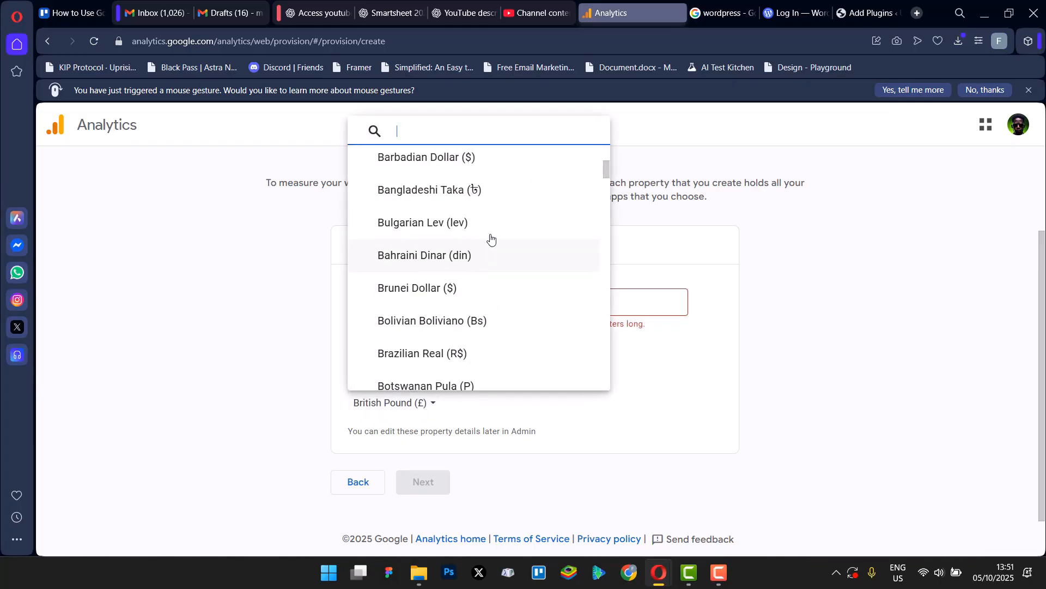
scroll(490, 221, down, 6)
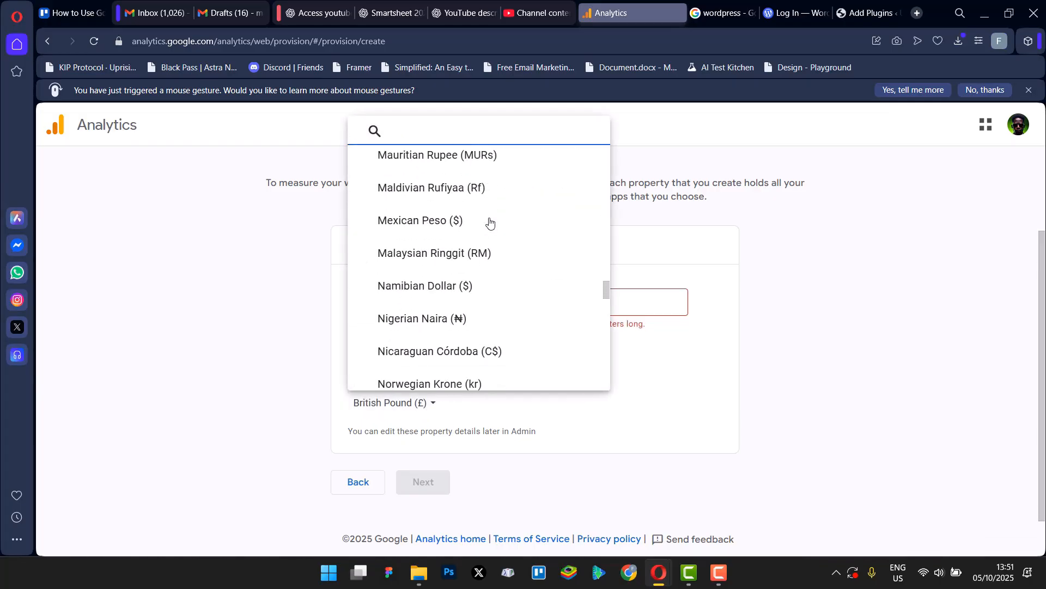
click(491, 226)
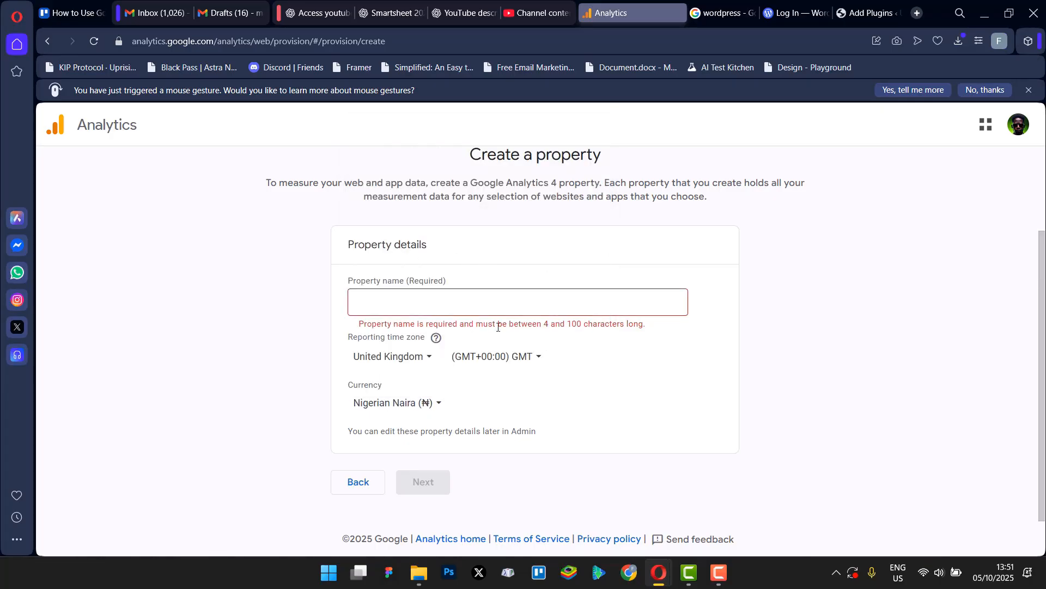
- Name the property BEMAS and continue to the business details
click(426, 308)
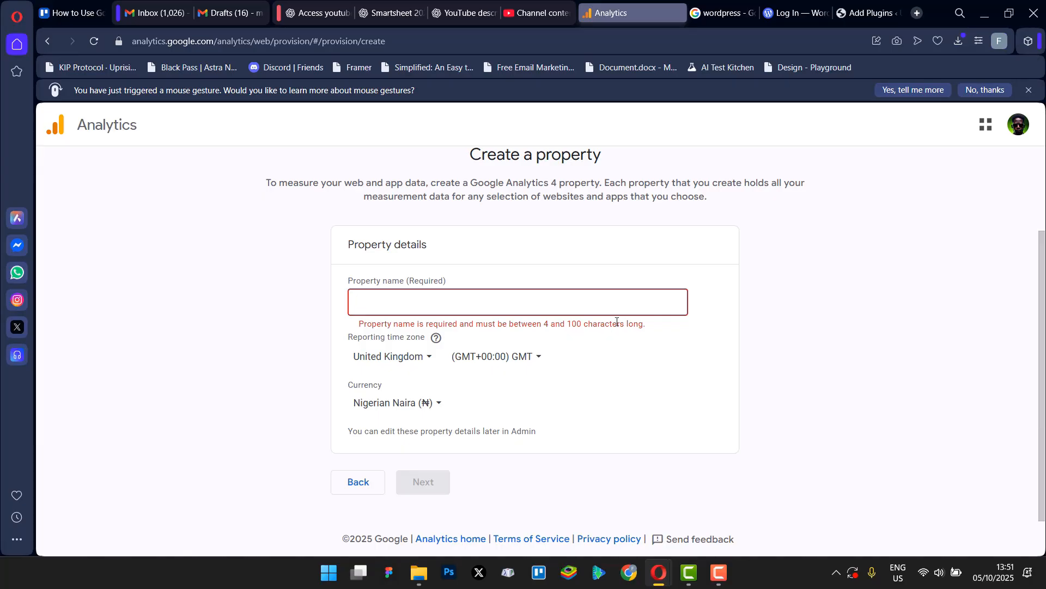
text(AS)
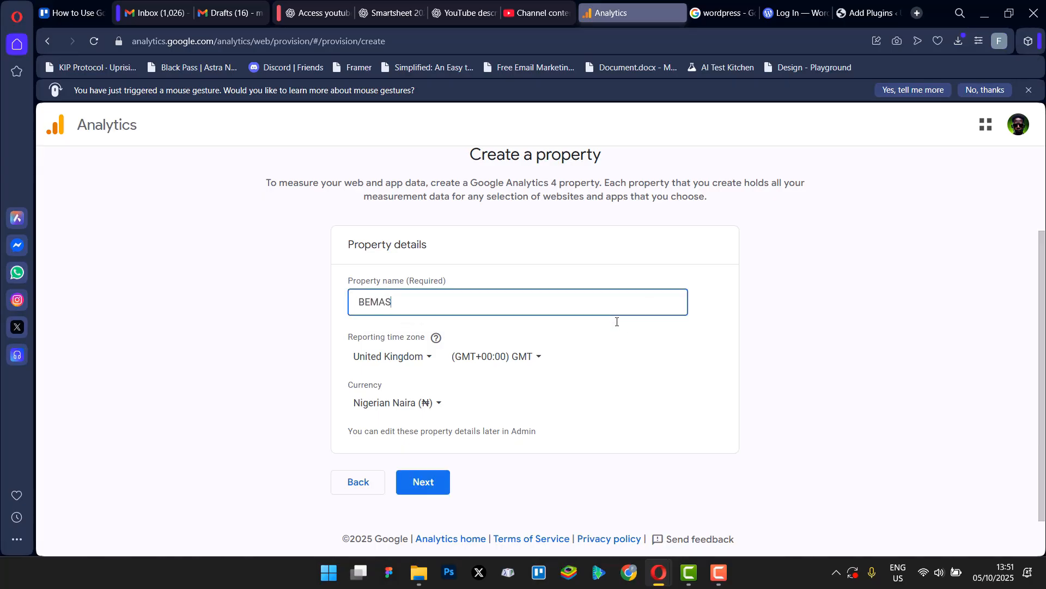
click(430, 489)
- Set the business size to Small – 1 to 10 employees and the industry category to Arts & entertainment
scroll(531, 285, down, 1)
scroll(531, 284, down, 1)
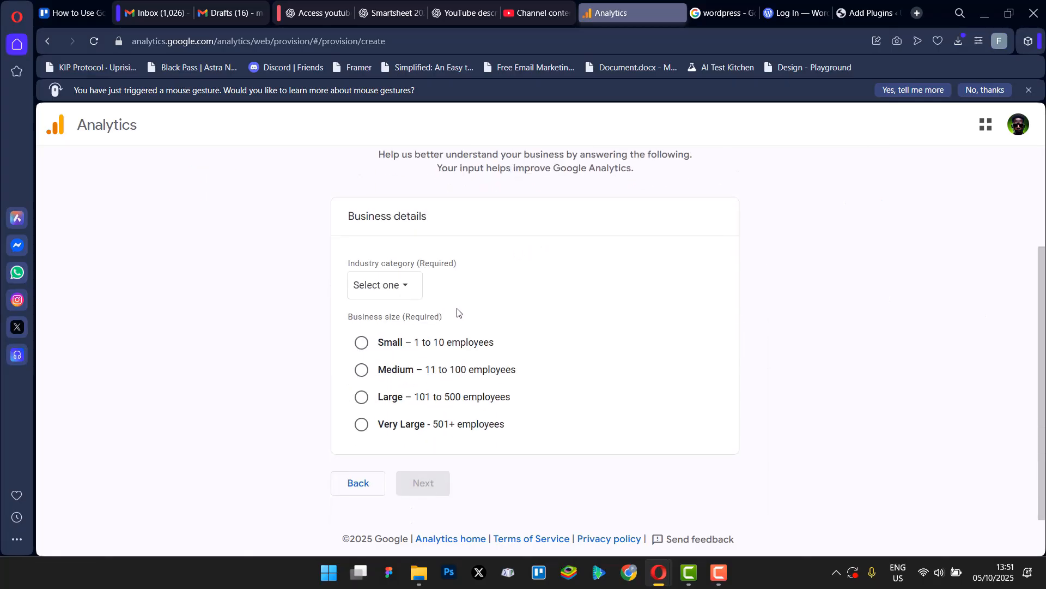
click(362, 343)
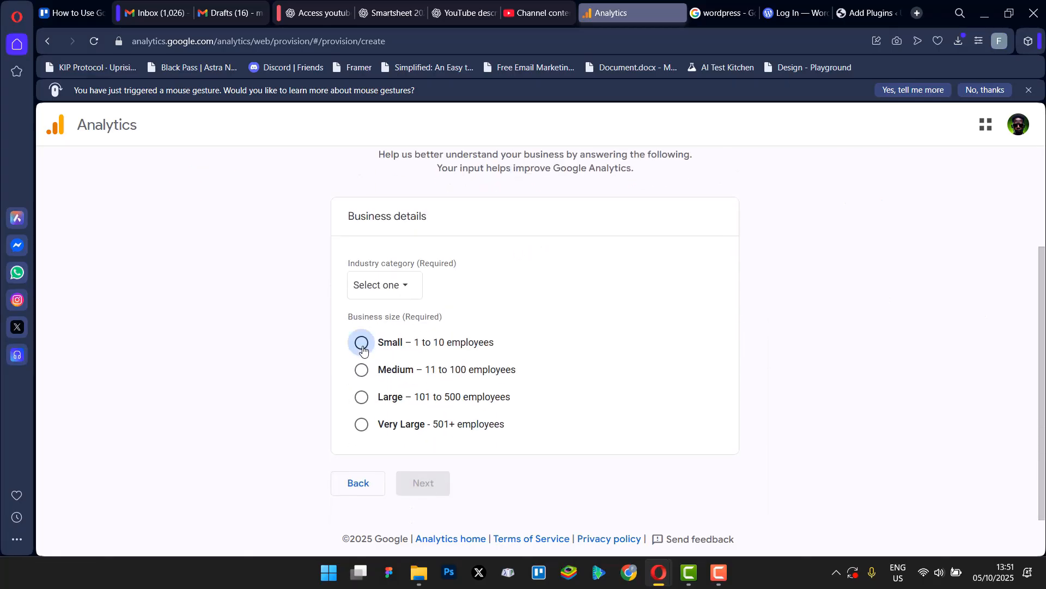
click(400, 287)
click(433, 353)
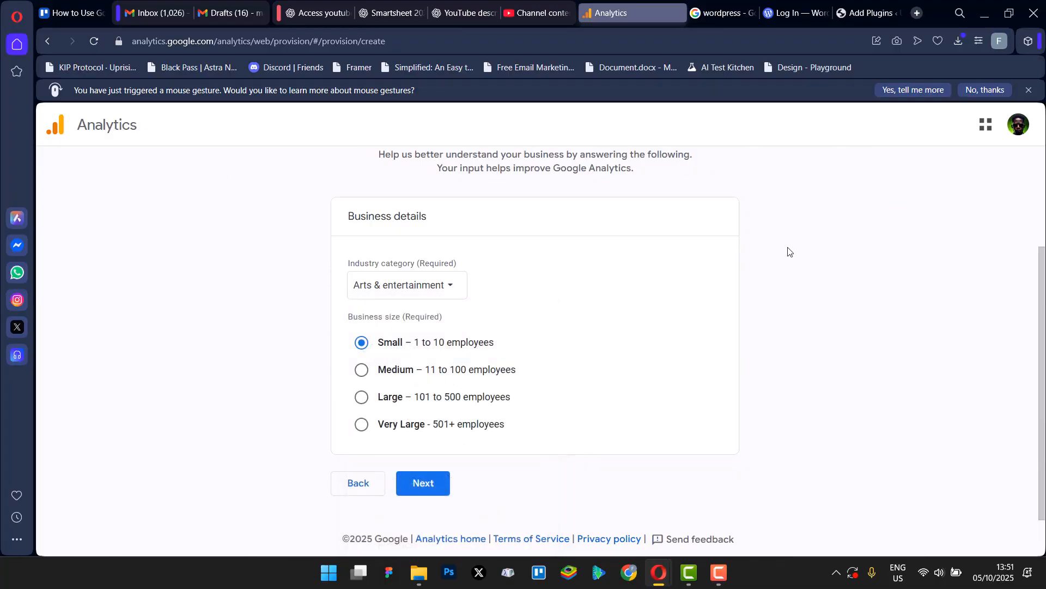
- Continue to the business objectives and select Drive sales, Understand web and/or app traffic, and View user engagement and retention
click(420, 482)
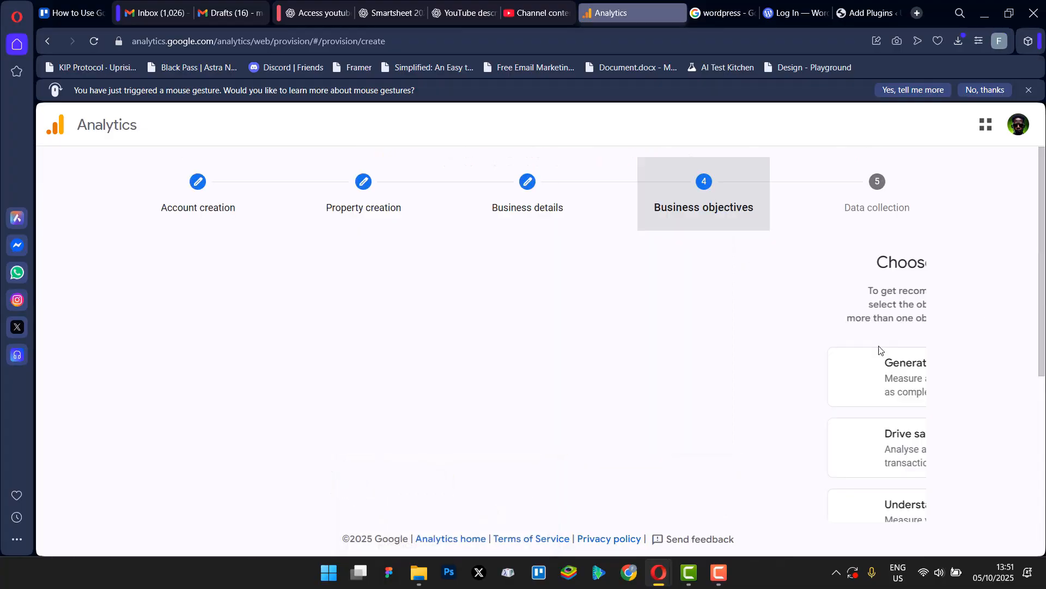
drag(414, 265, 745, 263)
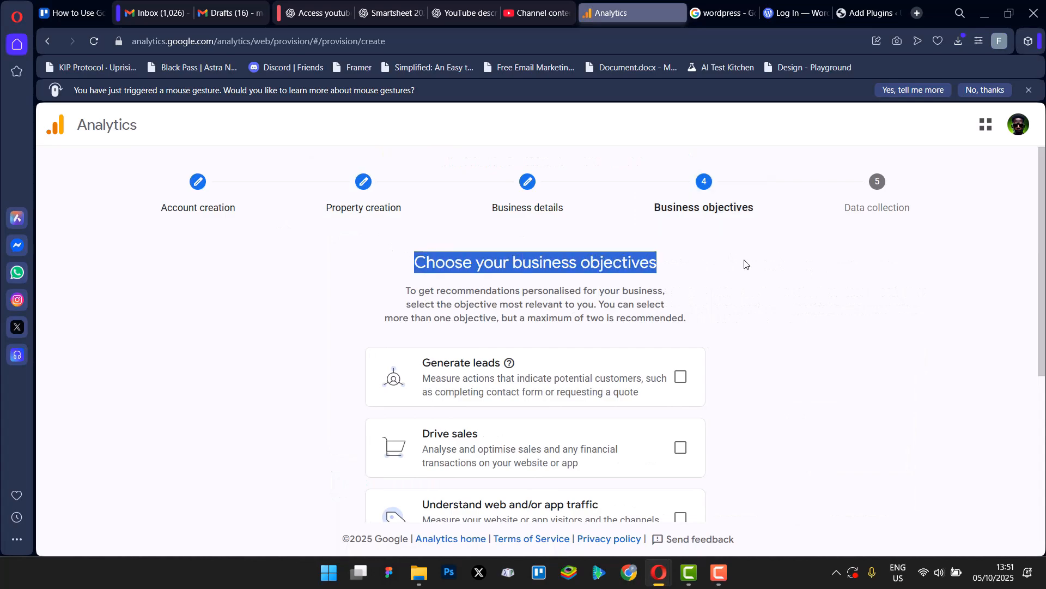
click(372, 309)
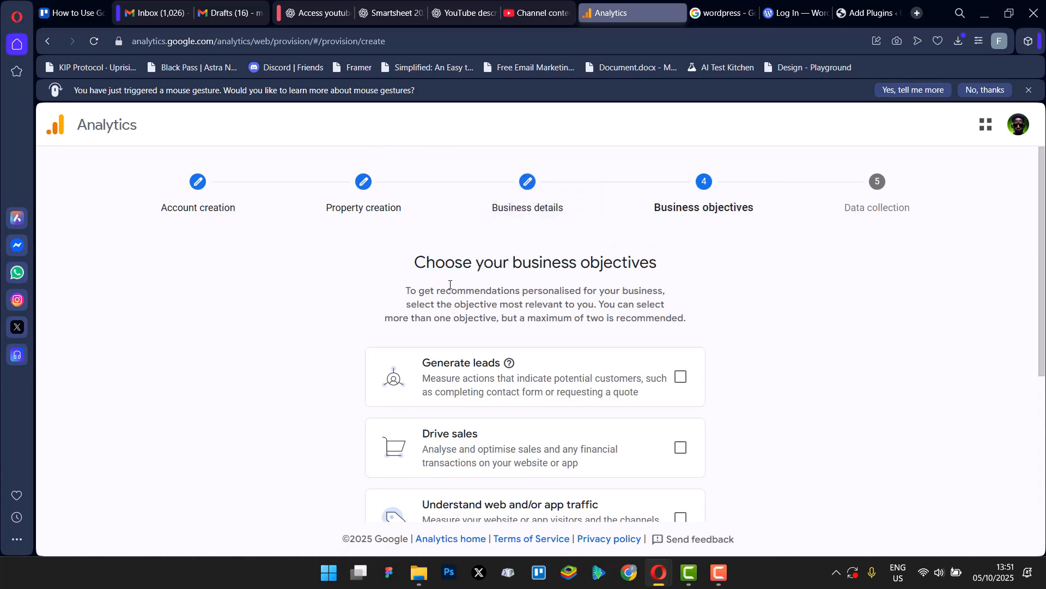
scroll(567, 260, down, 1)
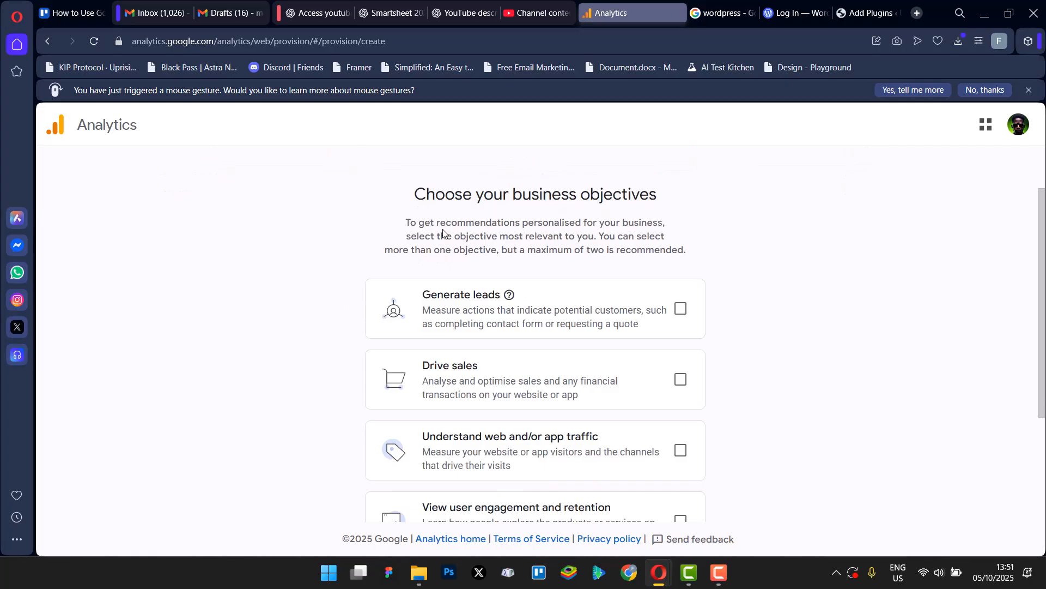
scroll(581, 240, down, 2)
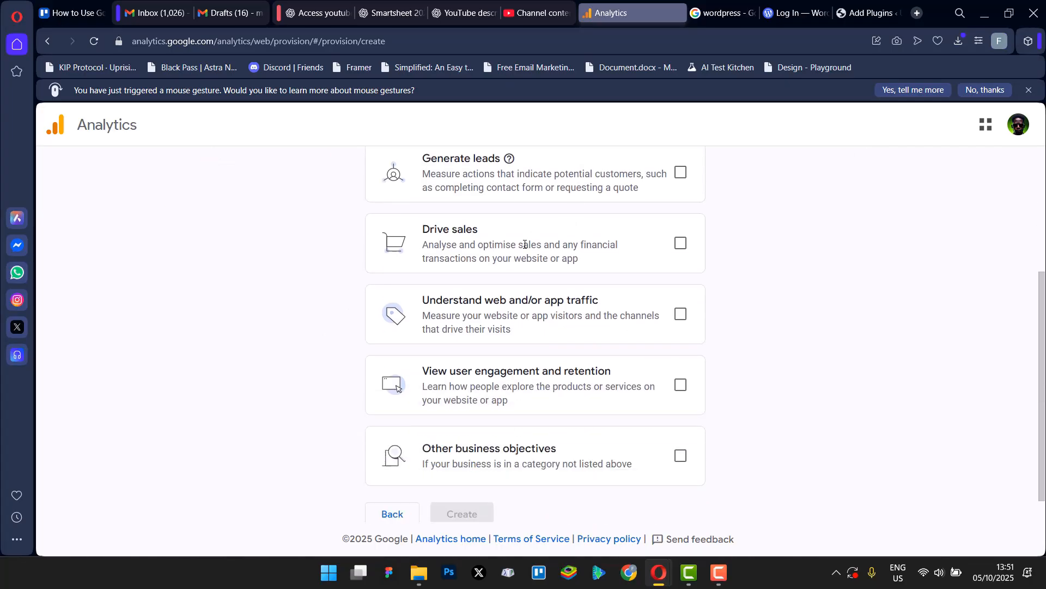
click(680, 244)
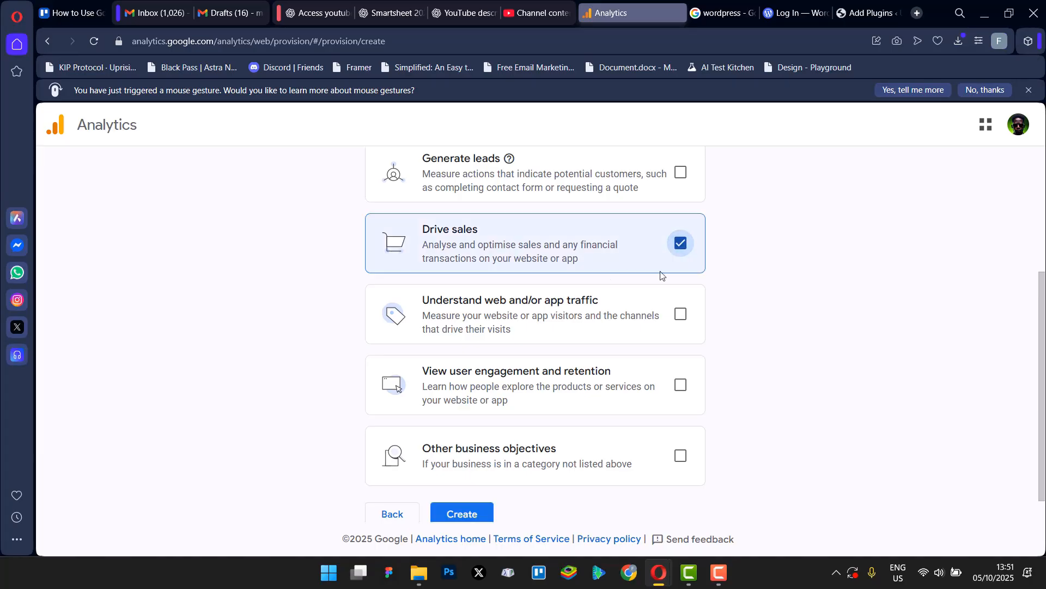
click(681, 324)
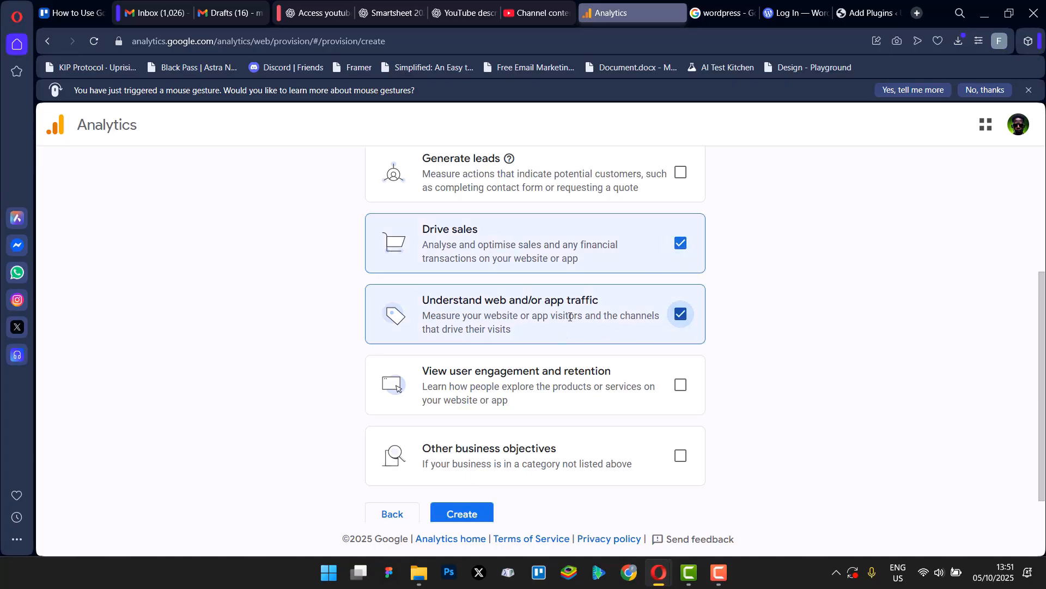
click(681, 385)
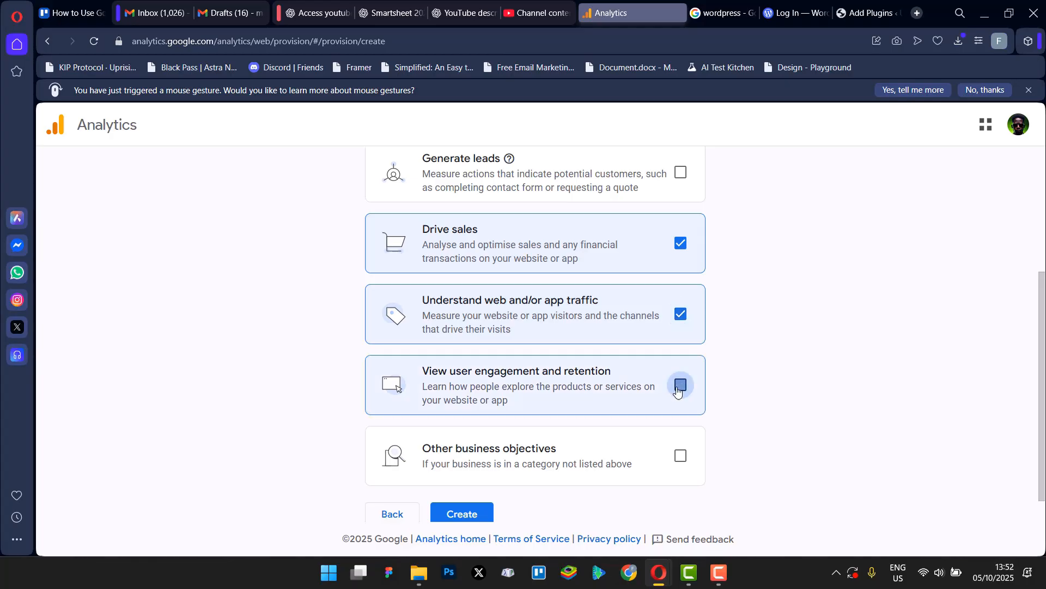
- Review the remaining business objectives, including the Generate leads description, and submit the selection to create the account and property
scroll(662, 388, down, 1)
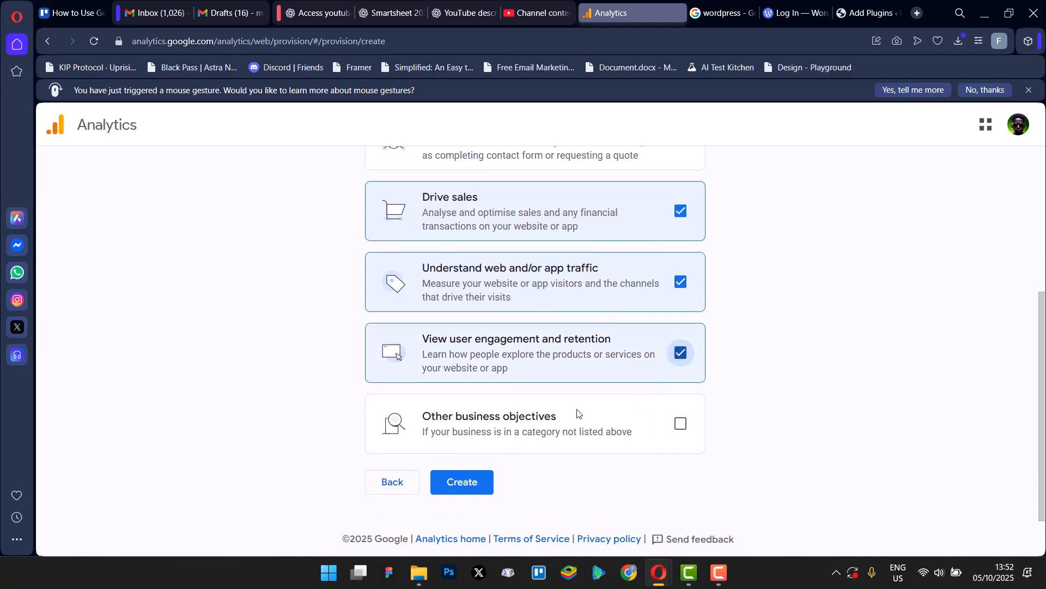
scroll(520, 355, up, 3)
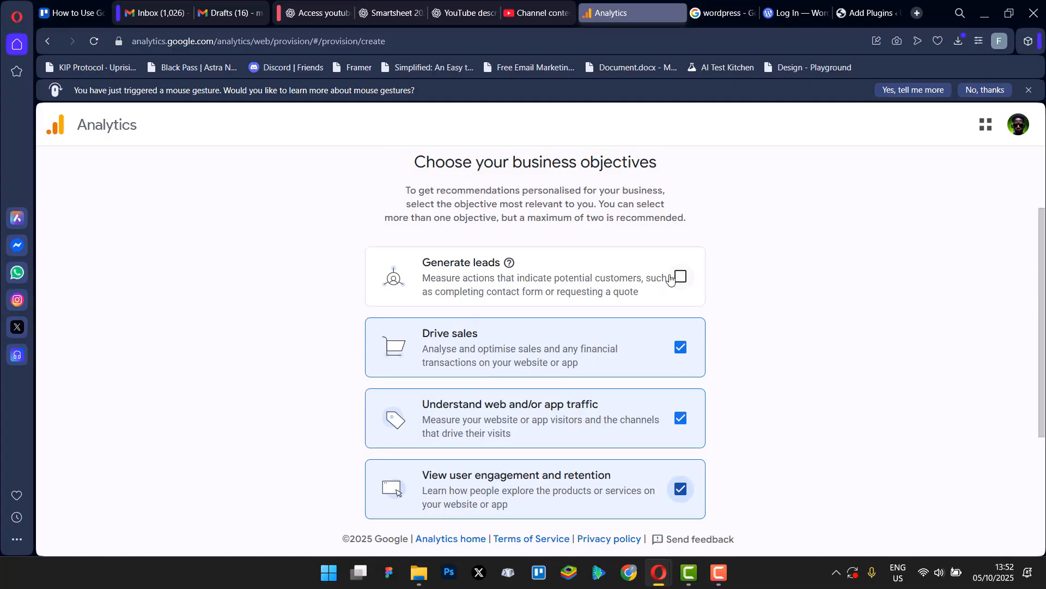
drag(435, 293, 659, 297)
click(658, 297)
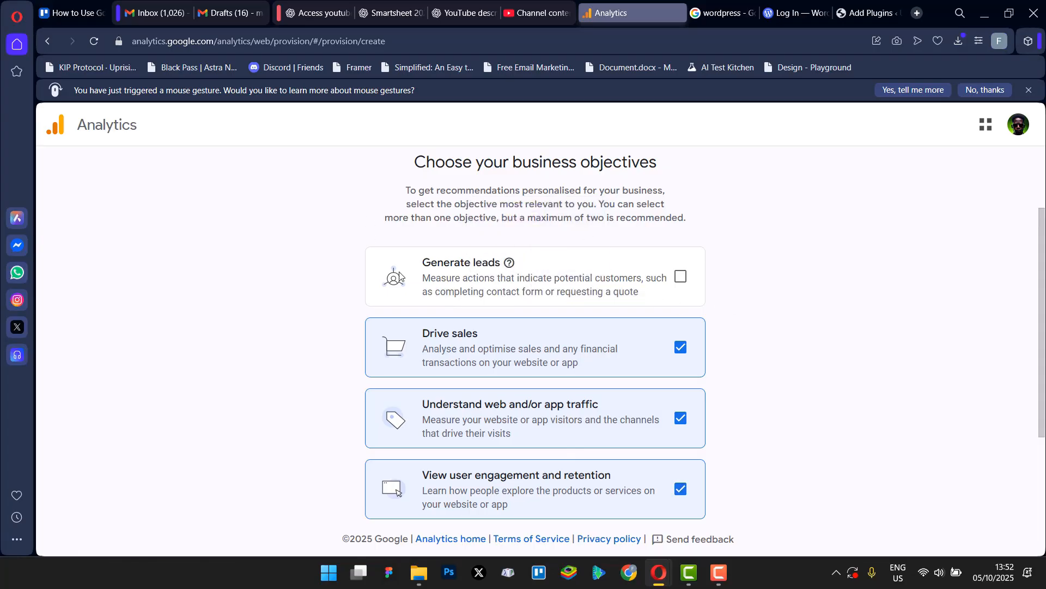
scroll(717, 355, down, 3)
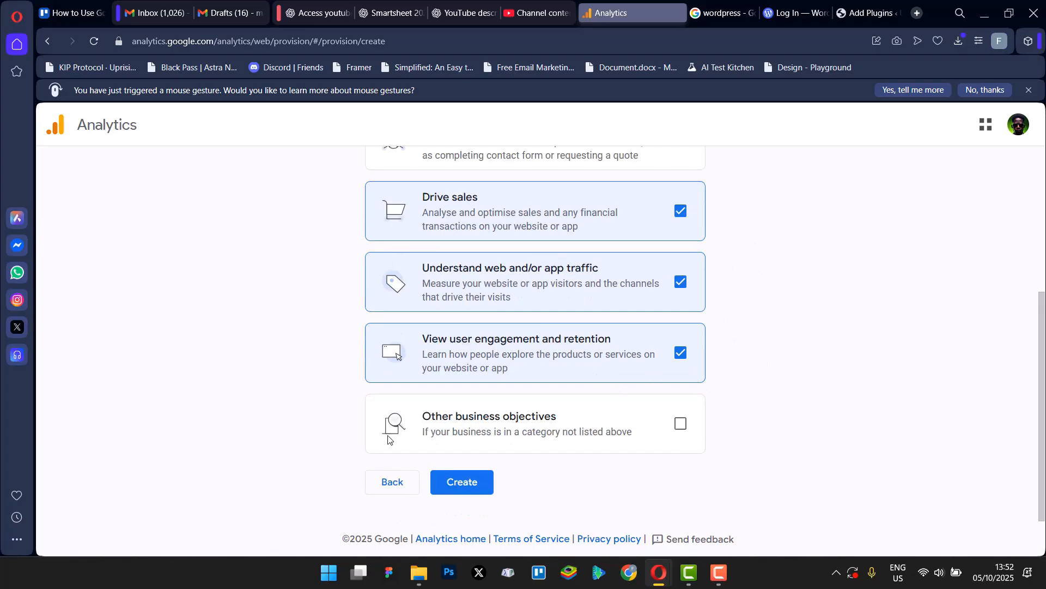
click(463, 483)
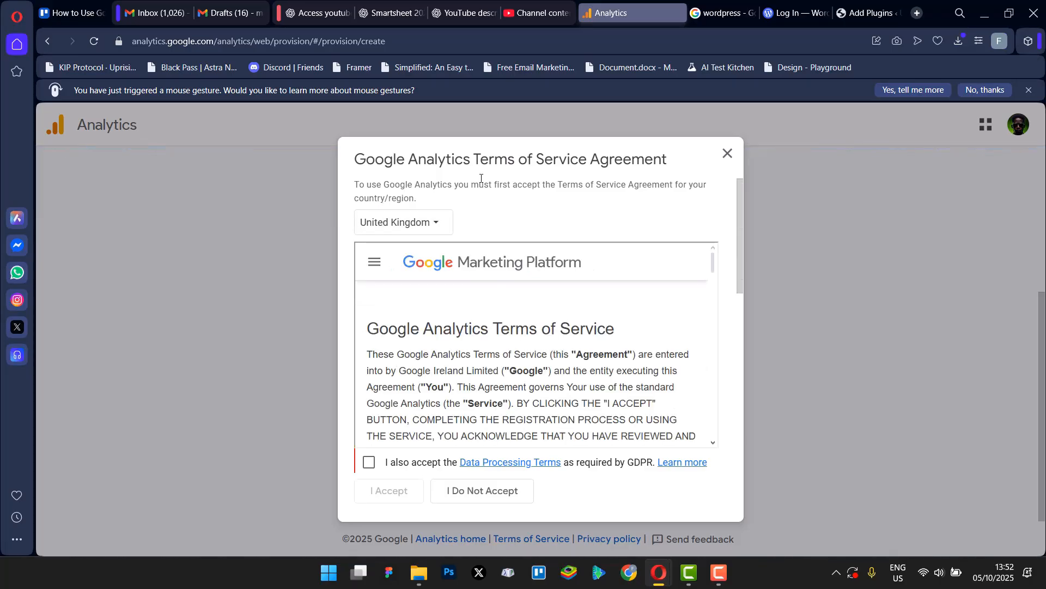
- Read through the Google Analytics Terms of Service Agreement for the United Kingdom and the additional data-sharing terms
scroll(448, 213, up, 5)
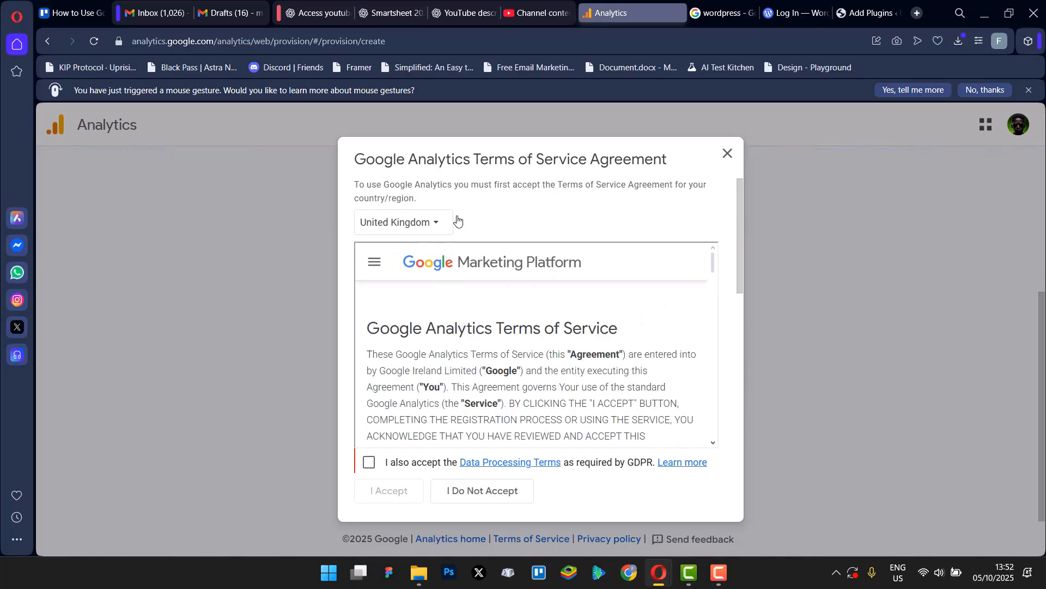
scroll(544, 262, down, 1)
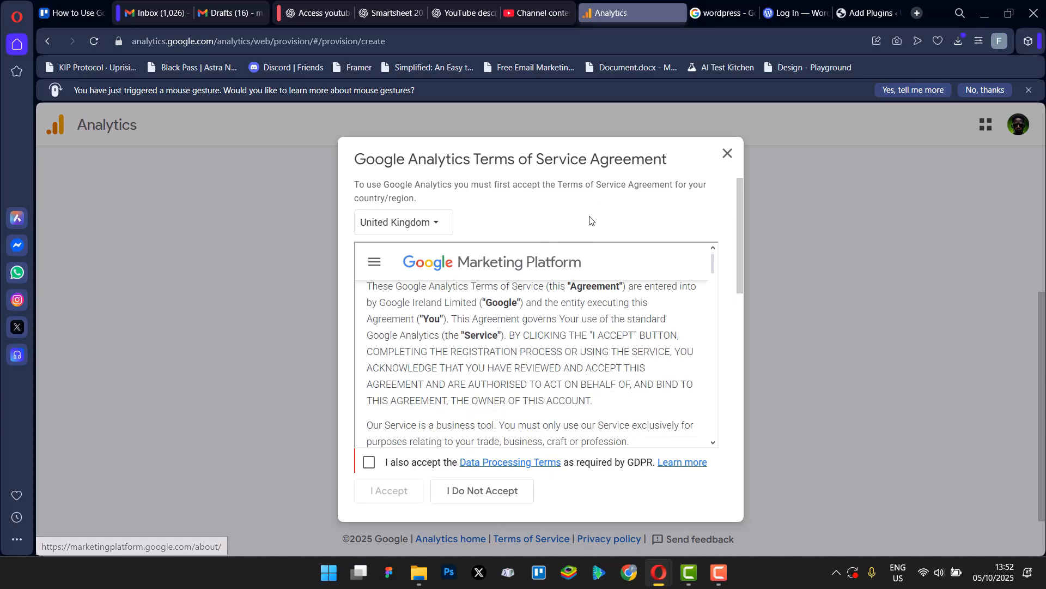
scroll(423, 237, down, 5)
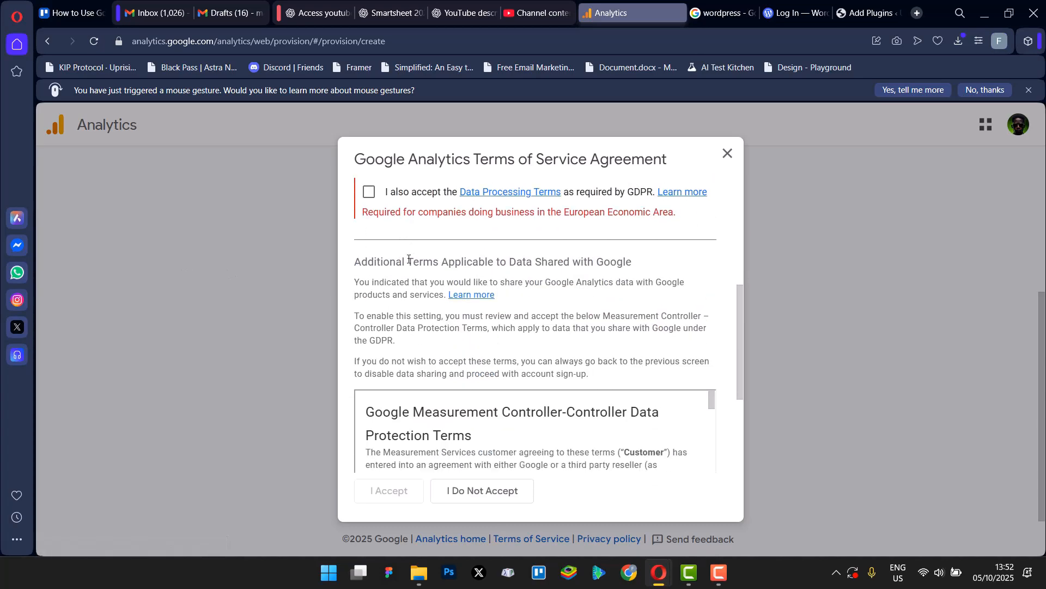
scroll(437, 293, up, 5)
scroll(415, 220, down, 5)
scroll(446, 386, down, 1)
scroll(446, 385, down, 2)
scroll(442, 381, down, 6)
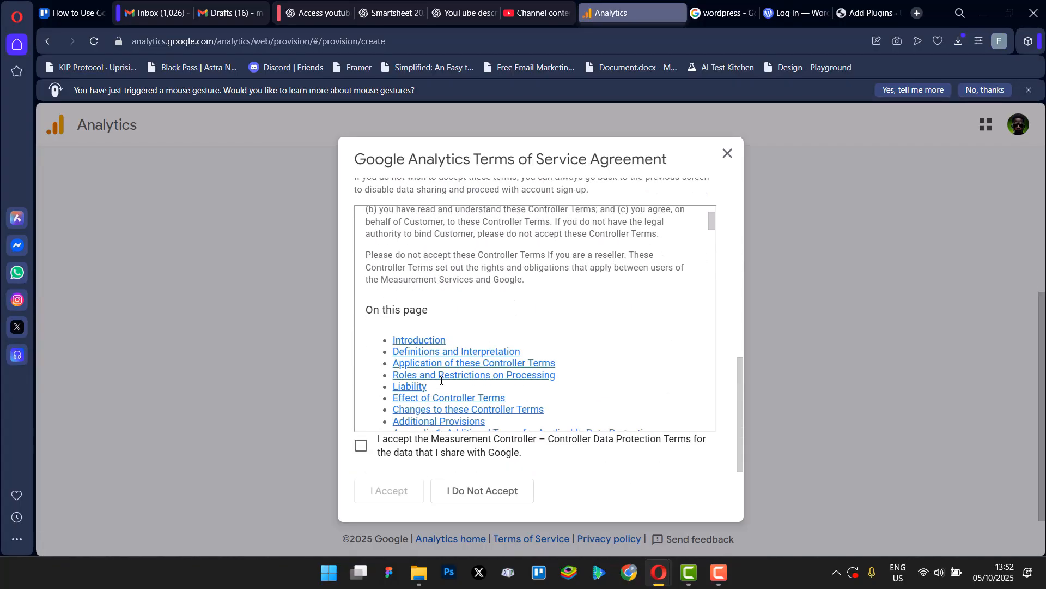
scroll(437, 375, up, 7)
scroll(437, 375, up, 8)
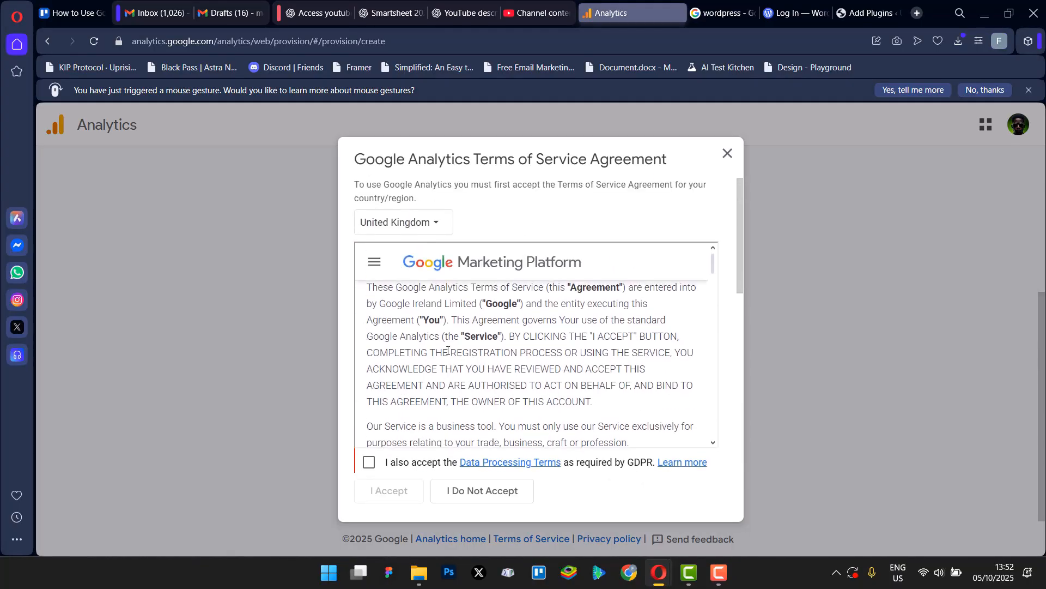
scroll(401, 402, down, 2)
scroll(401, 402, down, 3)
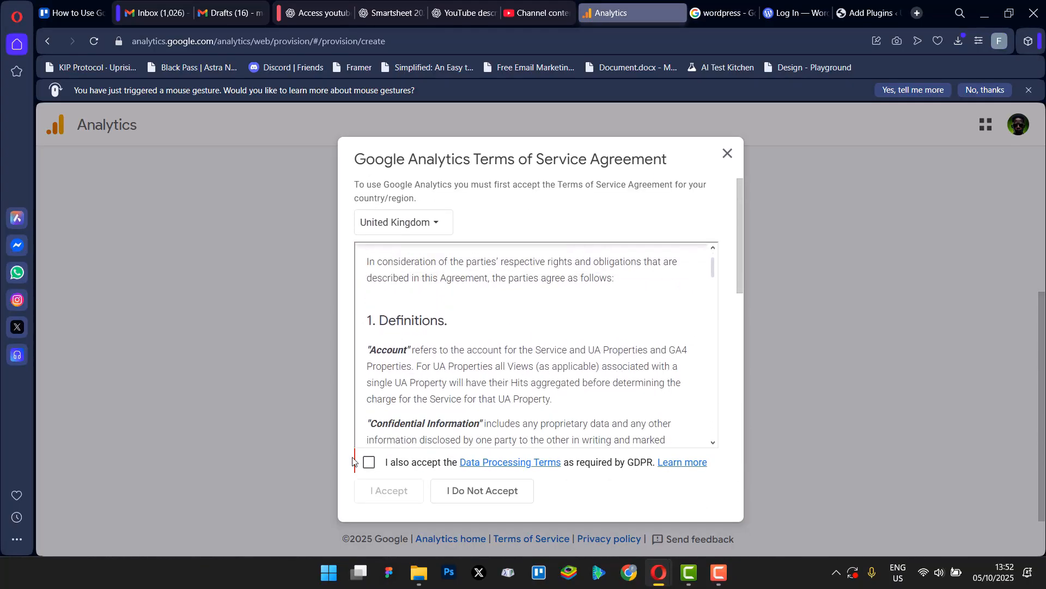
- Agree to the GDPR Data Processing Terms and the Measurement Controller – Controller Data Protection Terms, and accept the service agreement
click(369, 462)
scroll(434, 437, down, 15)
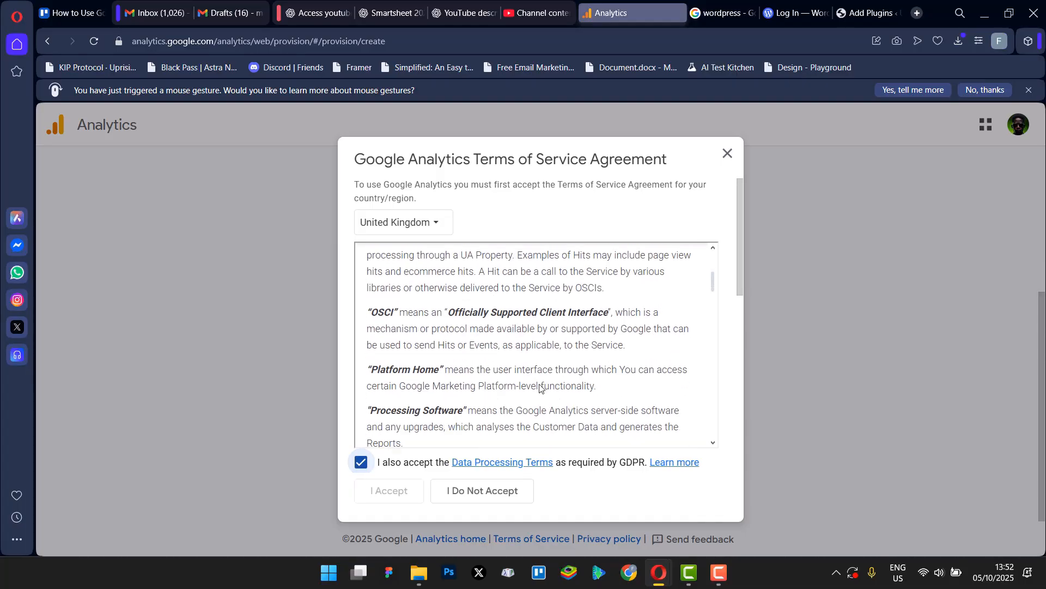
scroll(658, 349, down, 20)
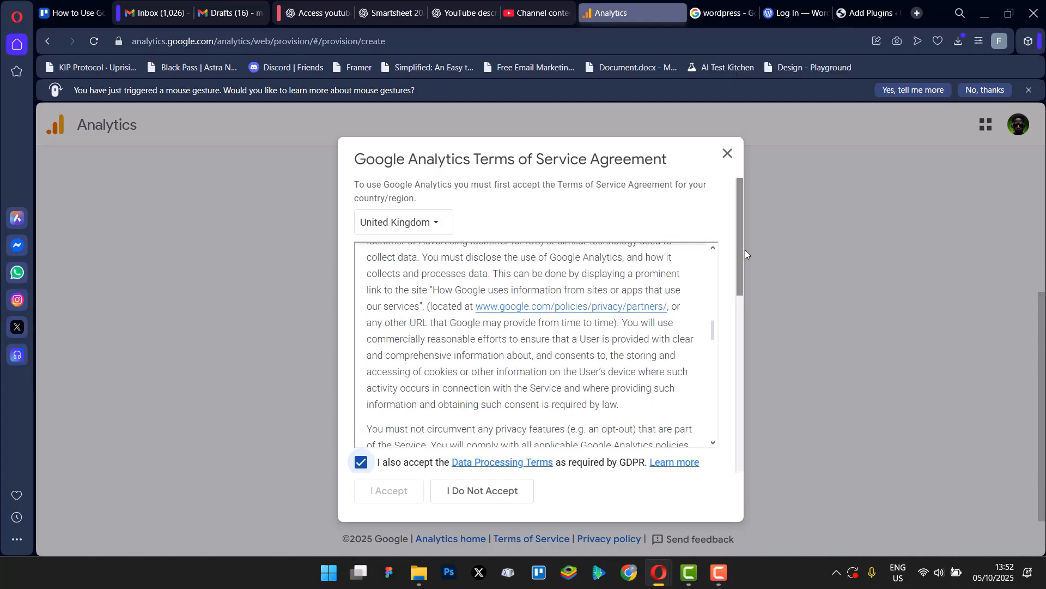
scroll(628, 341, down, 12)
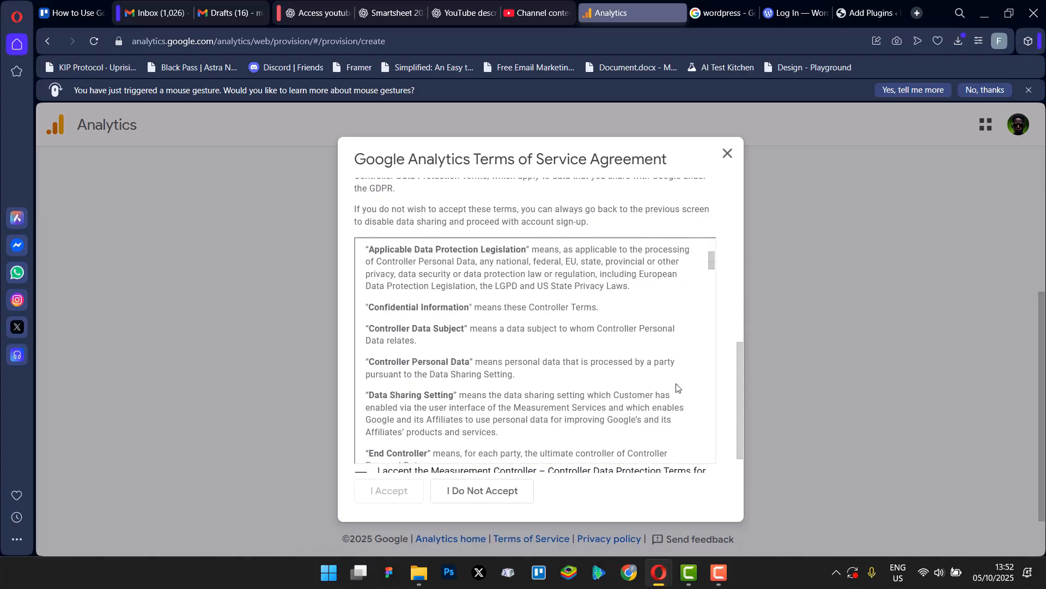
scroll(726, 410, down, 1)
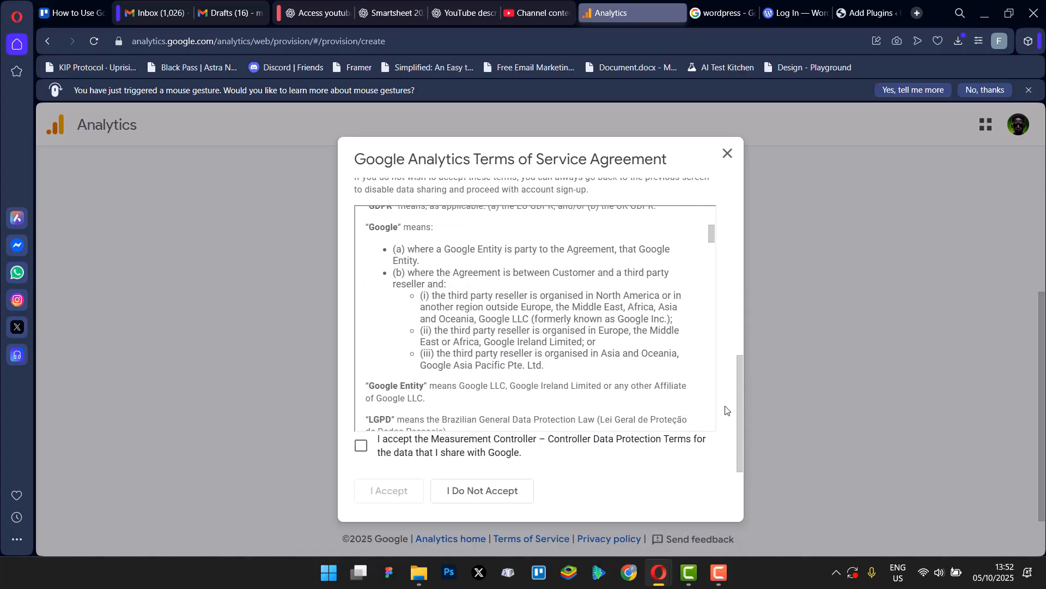
click(361, 446)
click(397, 500)
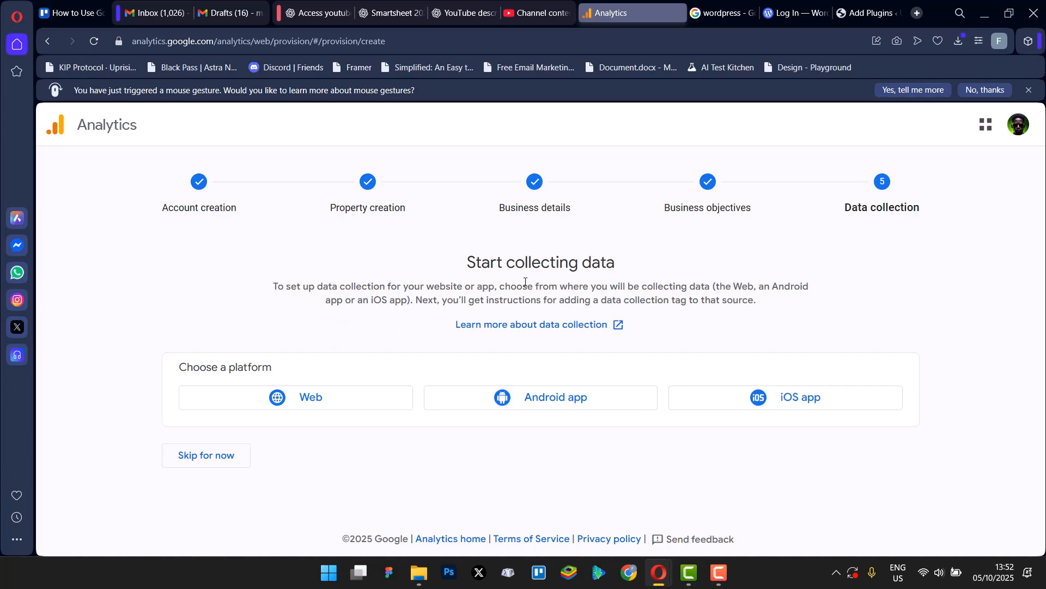
- Read the data collection instructions, skip choosing a platform for now, and continue to the property's Home page
drag(527, 286, 778, 294)
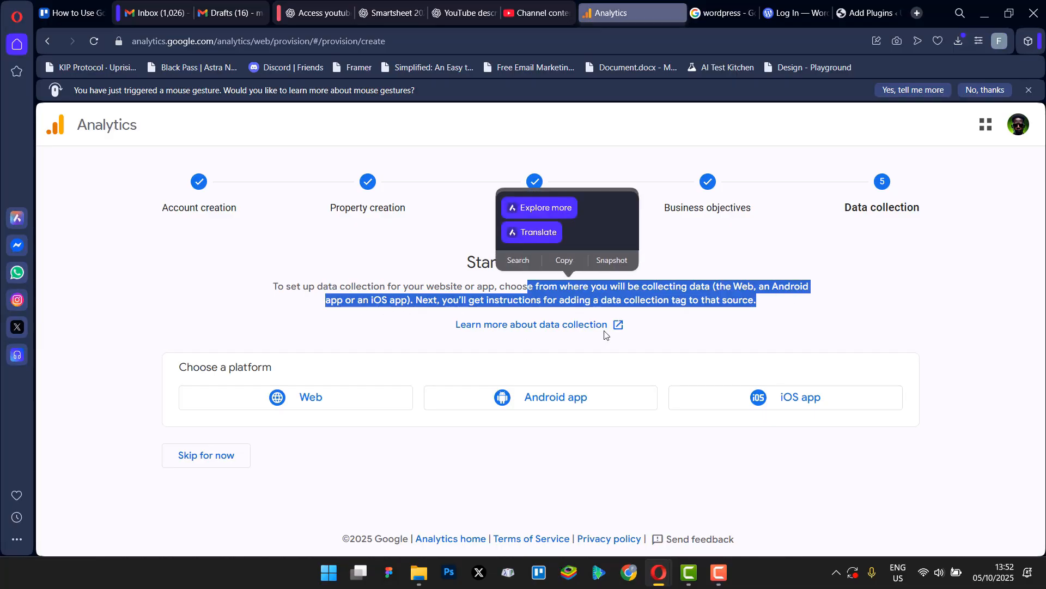
click(709, 319)
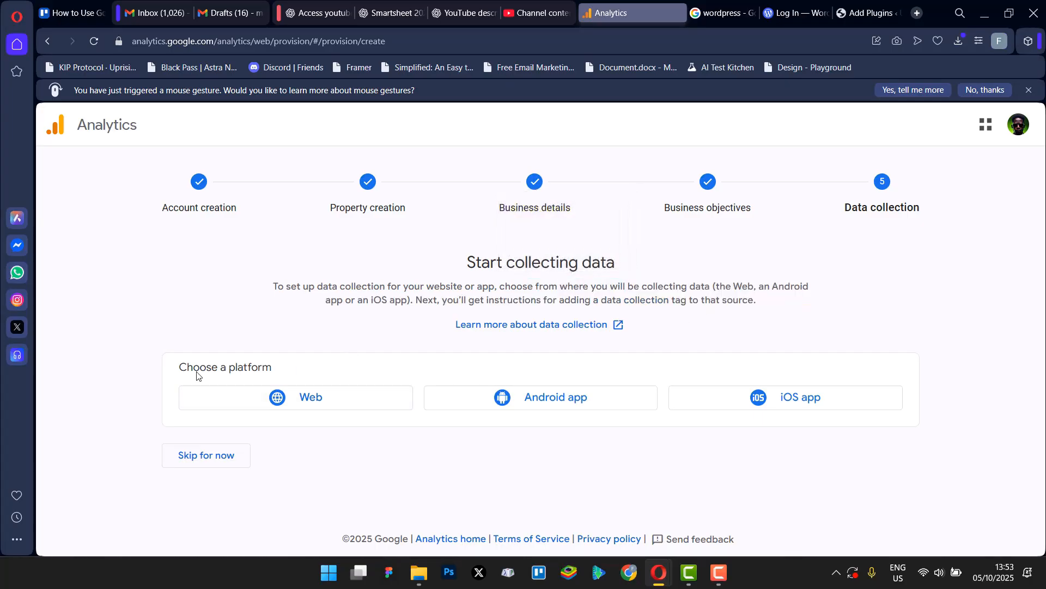
click(210, 454)
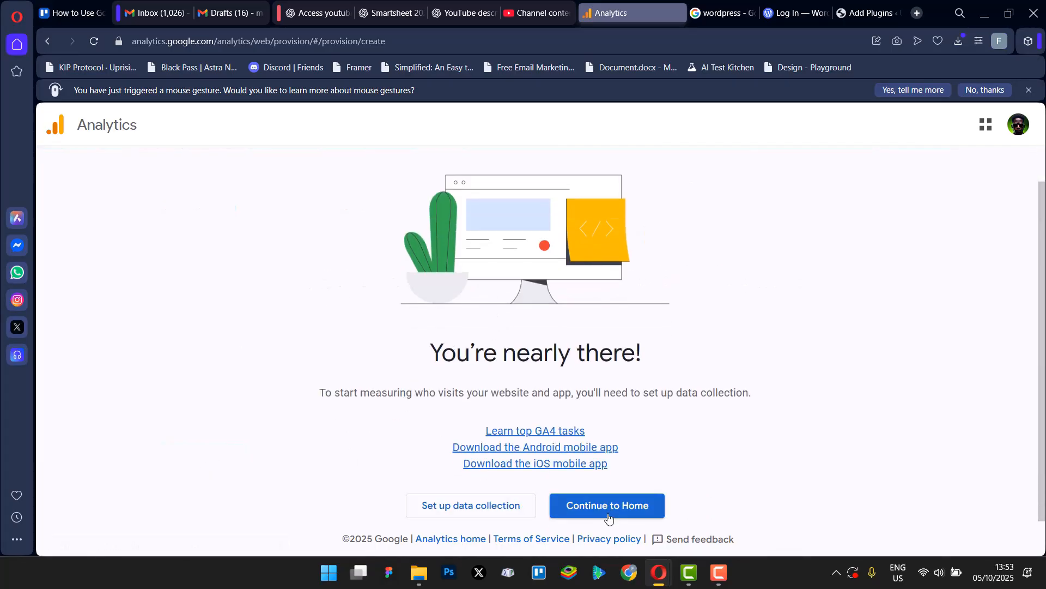
click(607, 505)
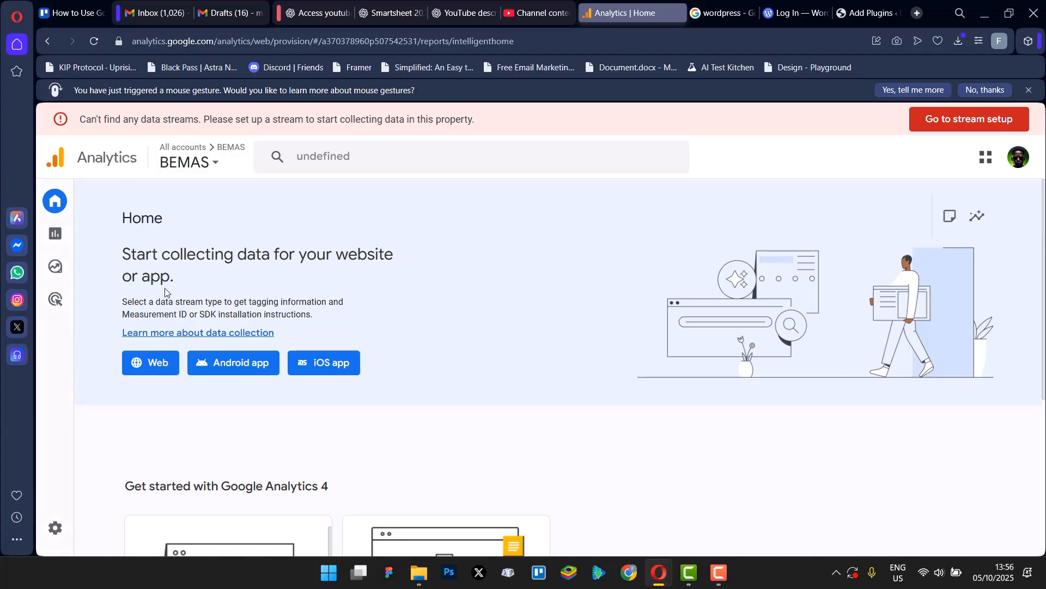
scroll(386, 291, down, 5)
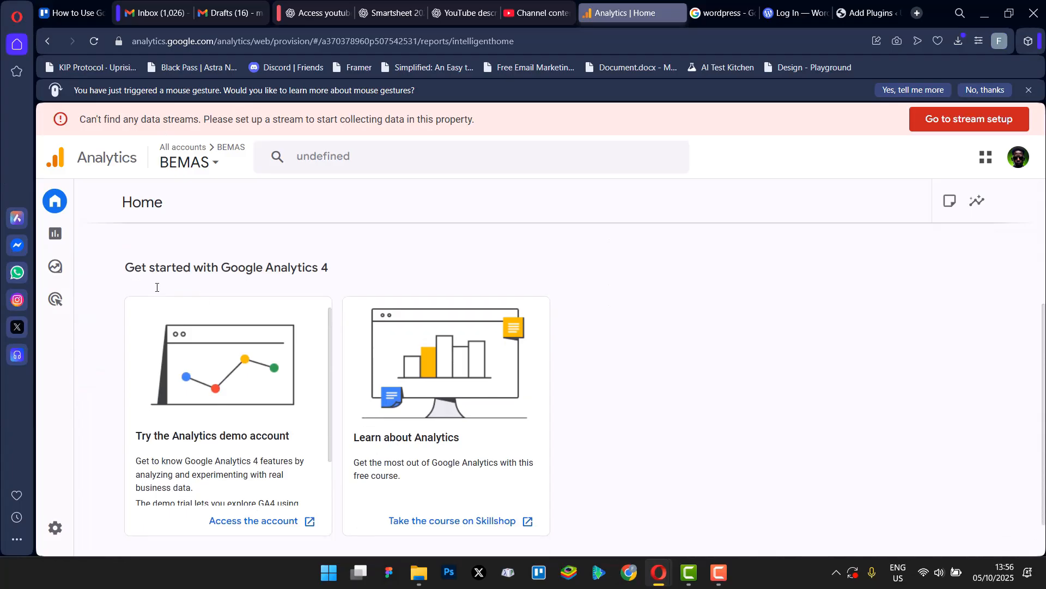
scroll(453, 289, up, 5)
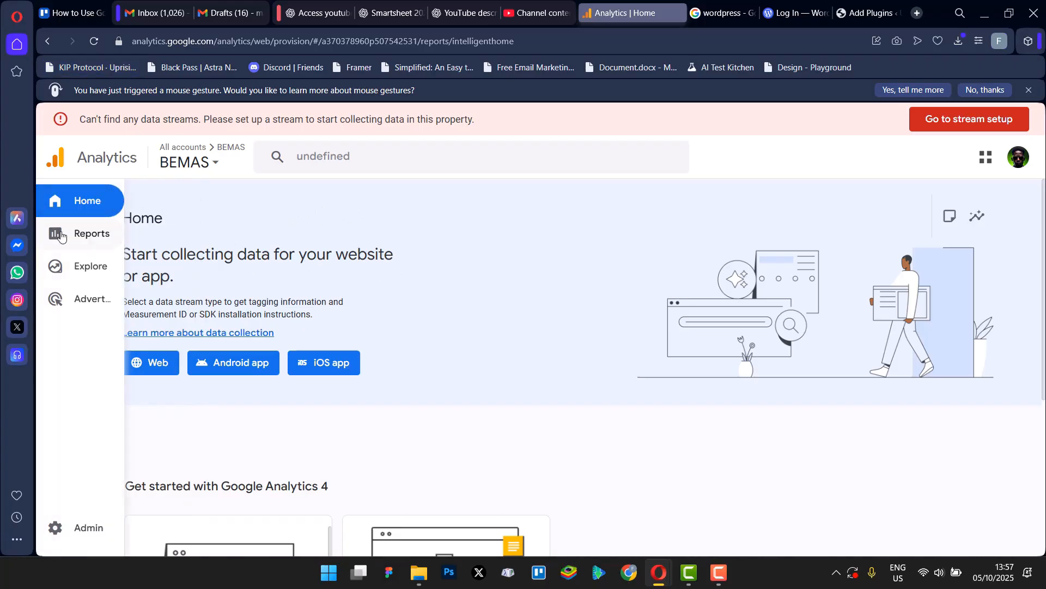
- Open the Reports snapshot, dismiss the business objective collection tip, and examine the data stream notice and report templates
click(71, 235)
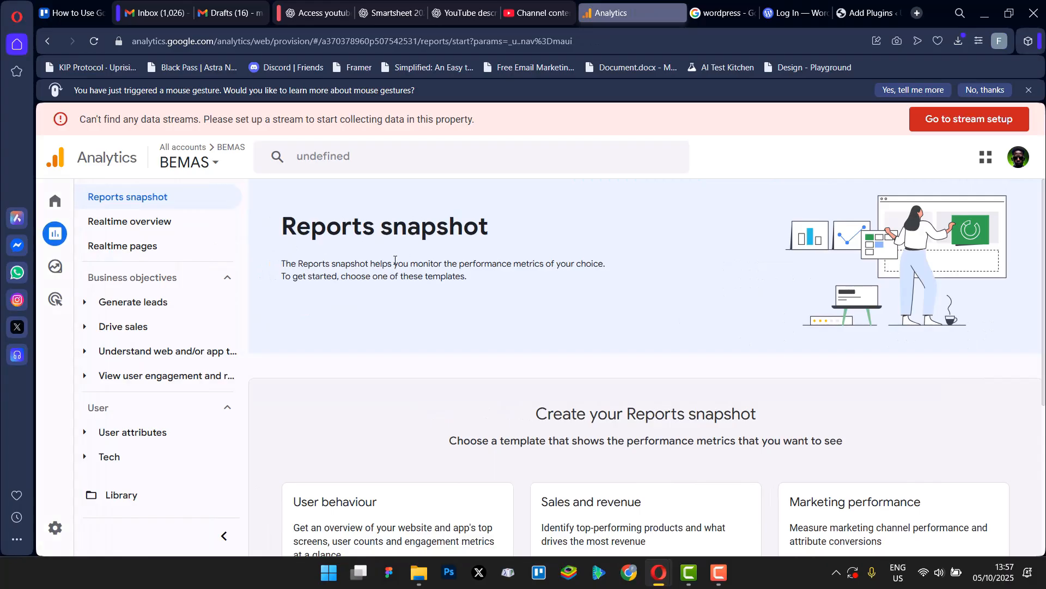
scroll(386, 261, down, 1)
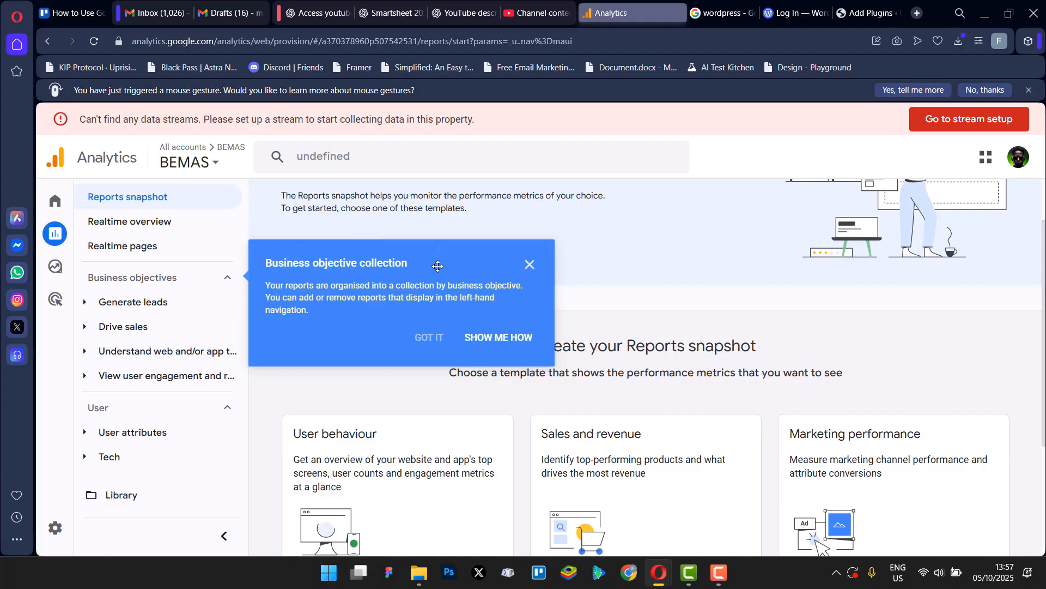
click(530, 264)
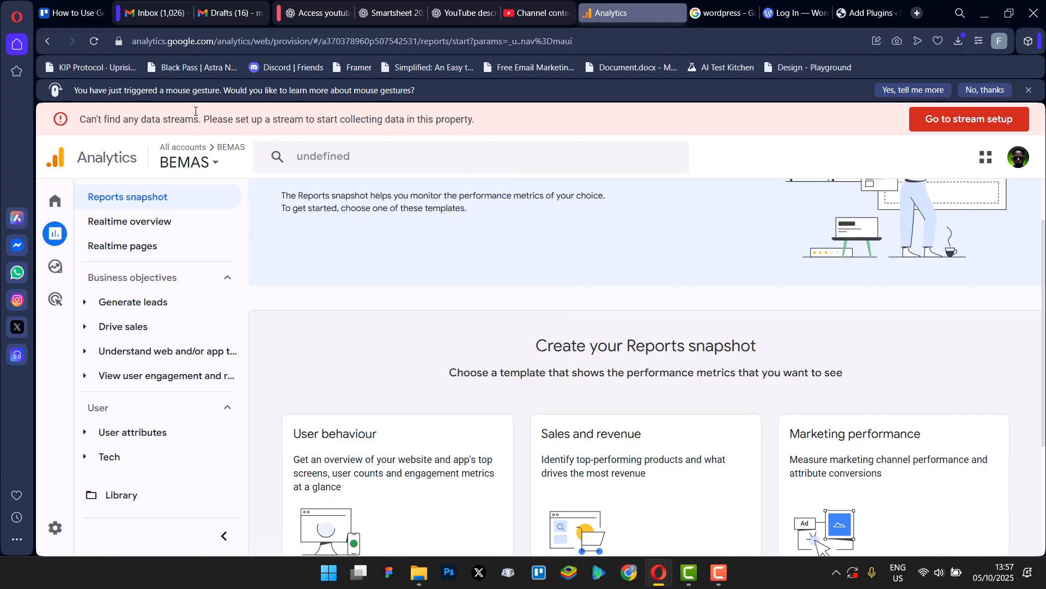
drag(72, 121, 493, 135)
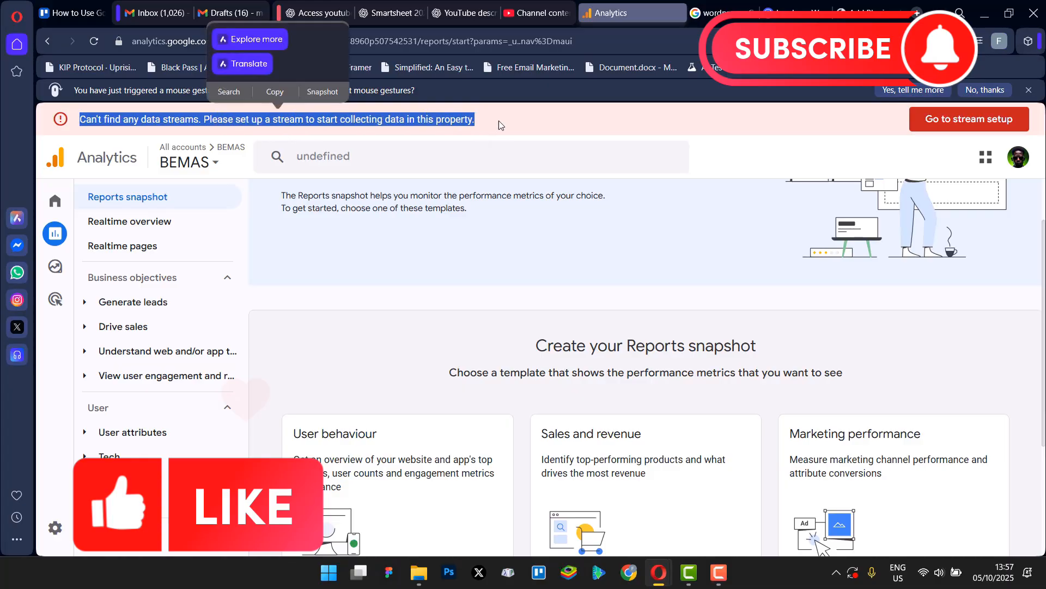
scroll(517, 398, down, 3)
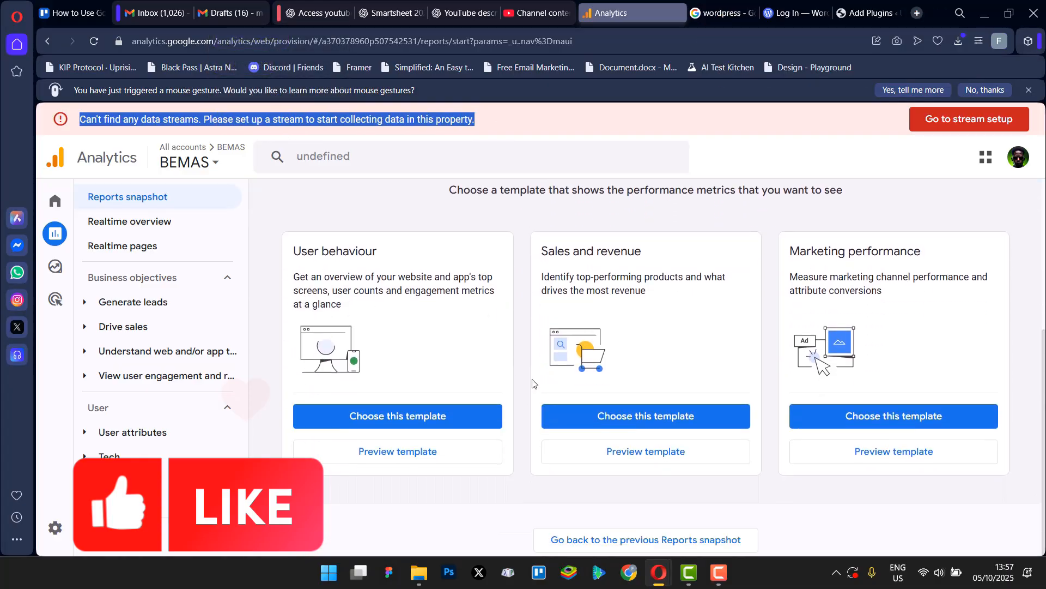
scroll(806, 340, up, 4)
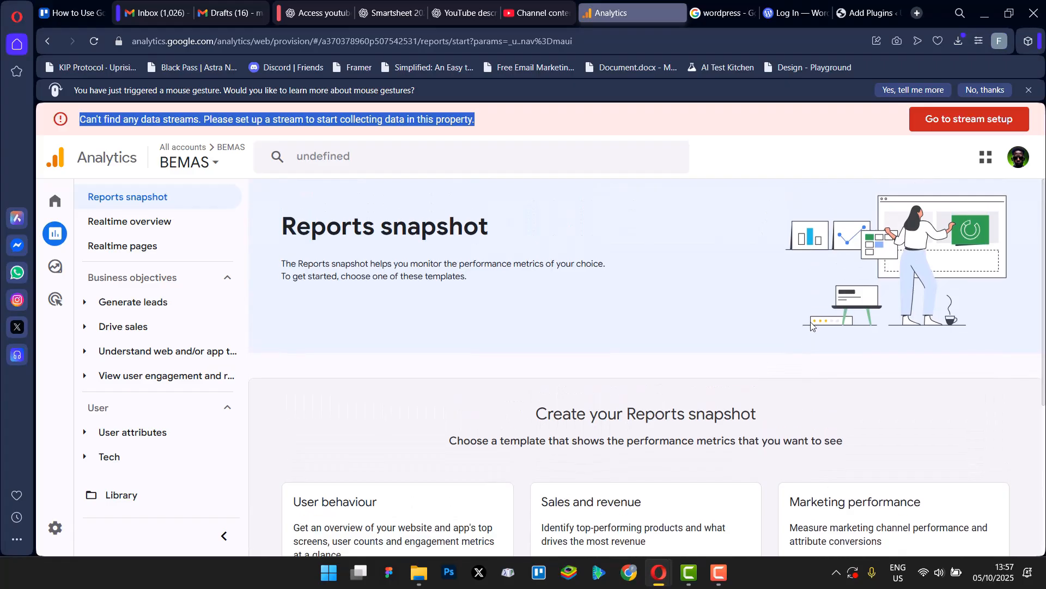
scroll(811, 326, down, 3)
scroll(696, 260, up, 4)
scroll(385, 252, down, 2)
scroll(305, 253, up, 2)
- Open the Admin settings and go to the Events page in the property's Data display settings
mouse_move(55, 202)
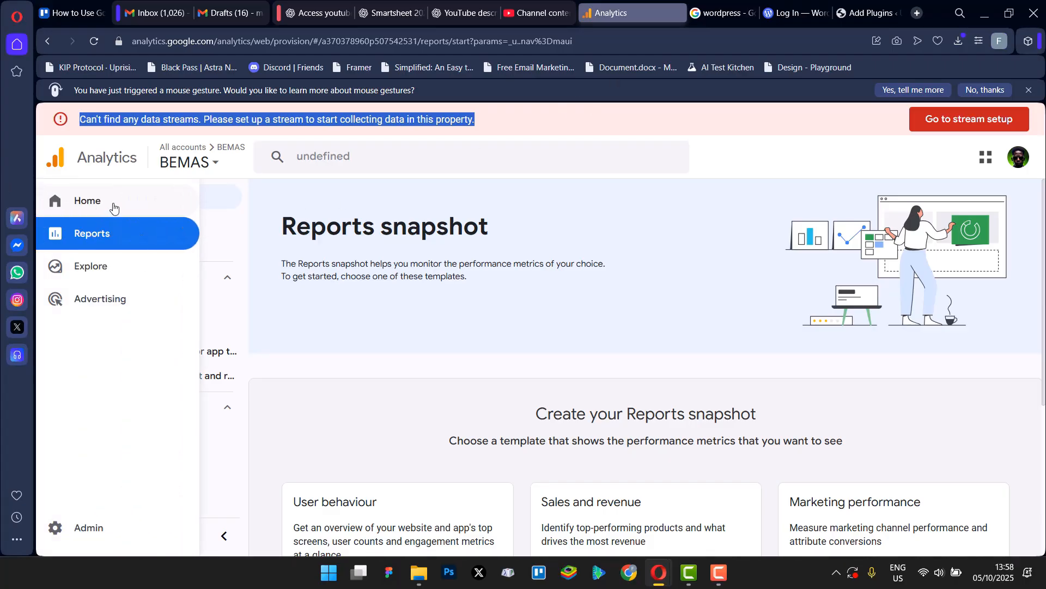
click(67, 532)
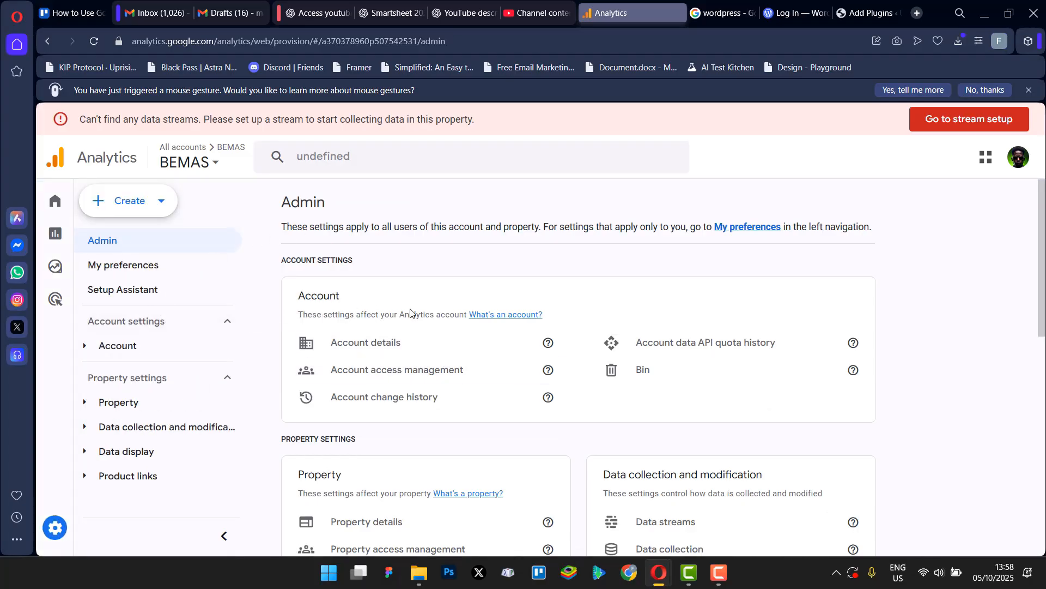
scroll(411, 314, down, 1)
scroll(381, 316, down, 2)
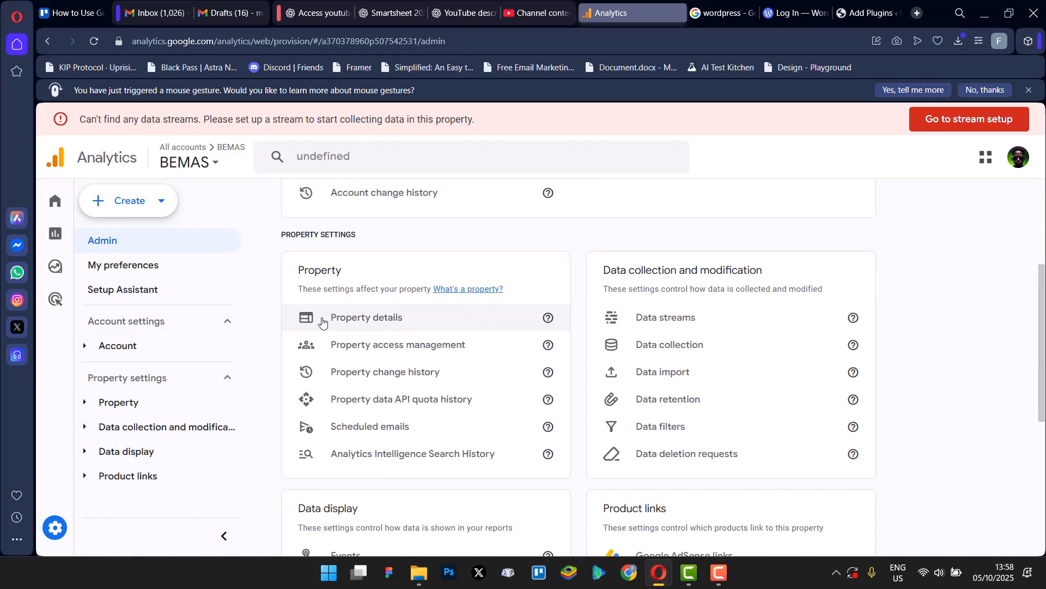
scroll(321, 289, down, 4)
click(363, 305)
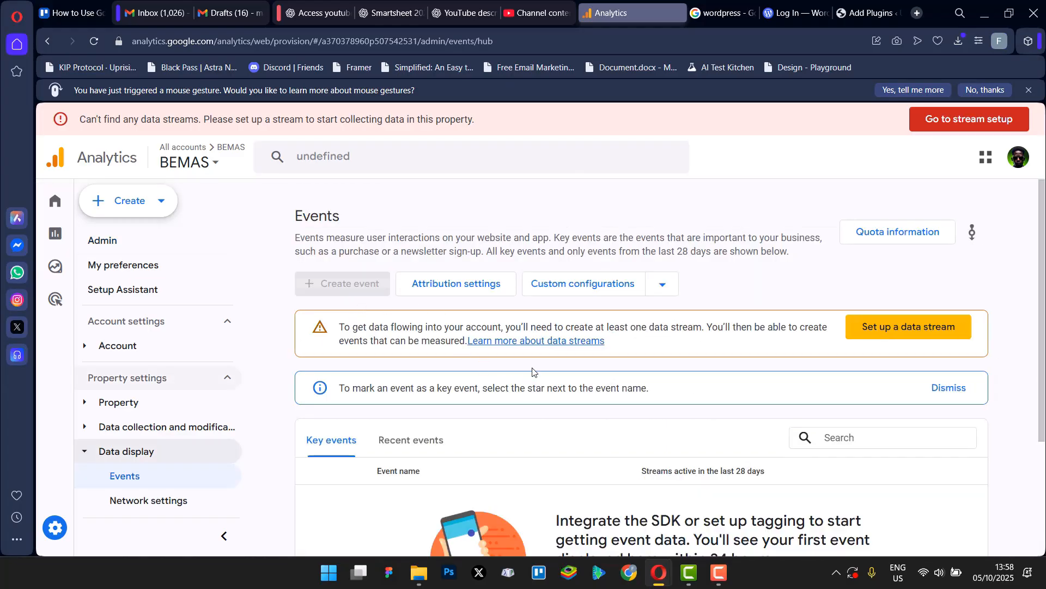
- Read through the Events page, including the data stream notice, and view the Recent events list
scroll(663, 388, down, 3)
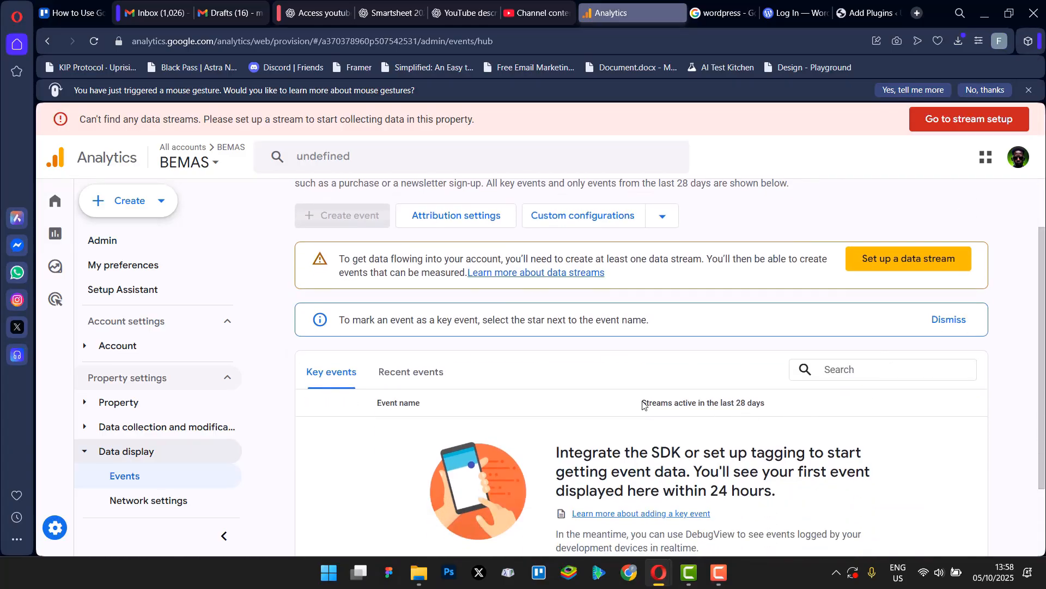
scroll(760, 434, up, 3)
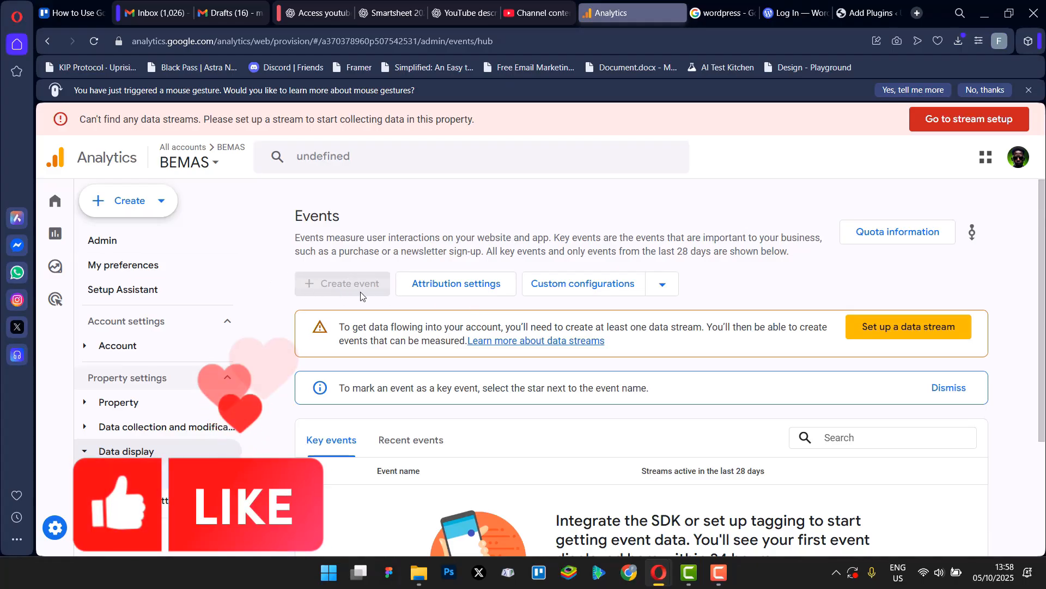
drag(338, 327, 705, 355)
click(611, 331)
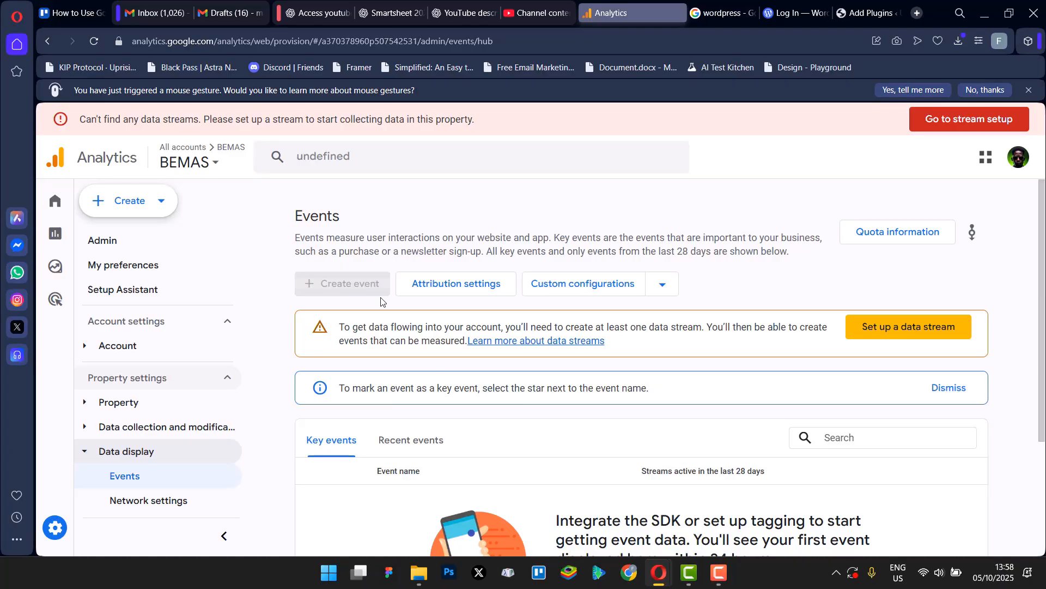
scroll(439, 382, down, 3)
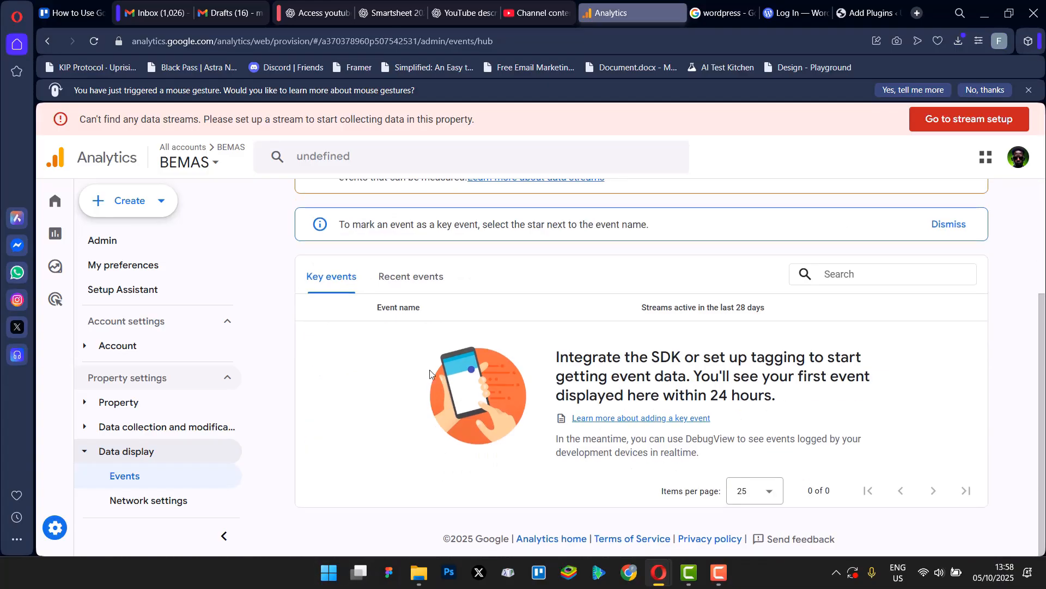
click(413, 289)
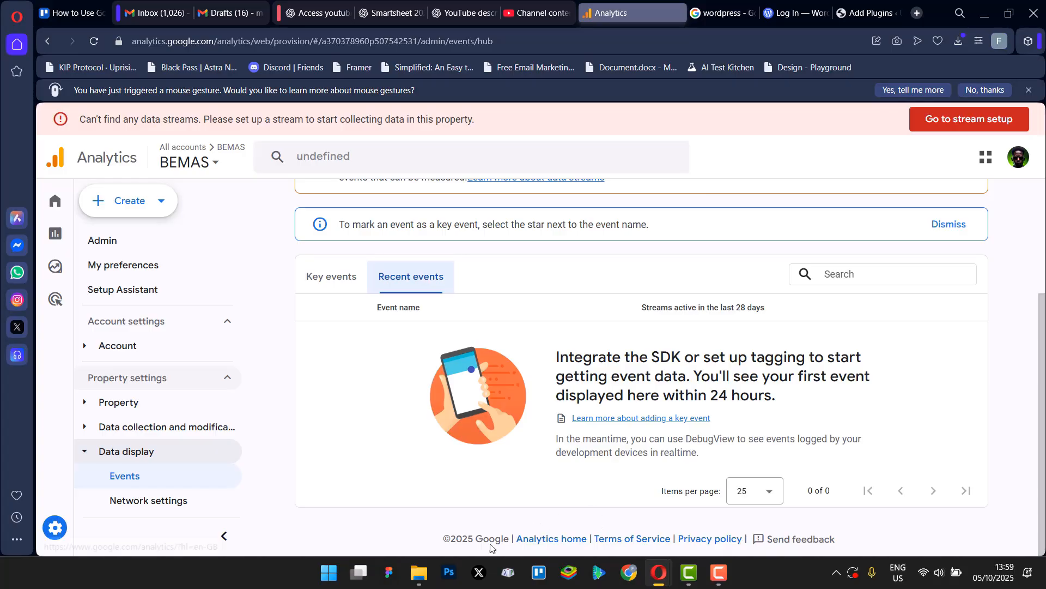
- Return to Reports and open the Events report under the user engagement and retention objective
mouse_move(55, 265)
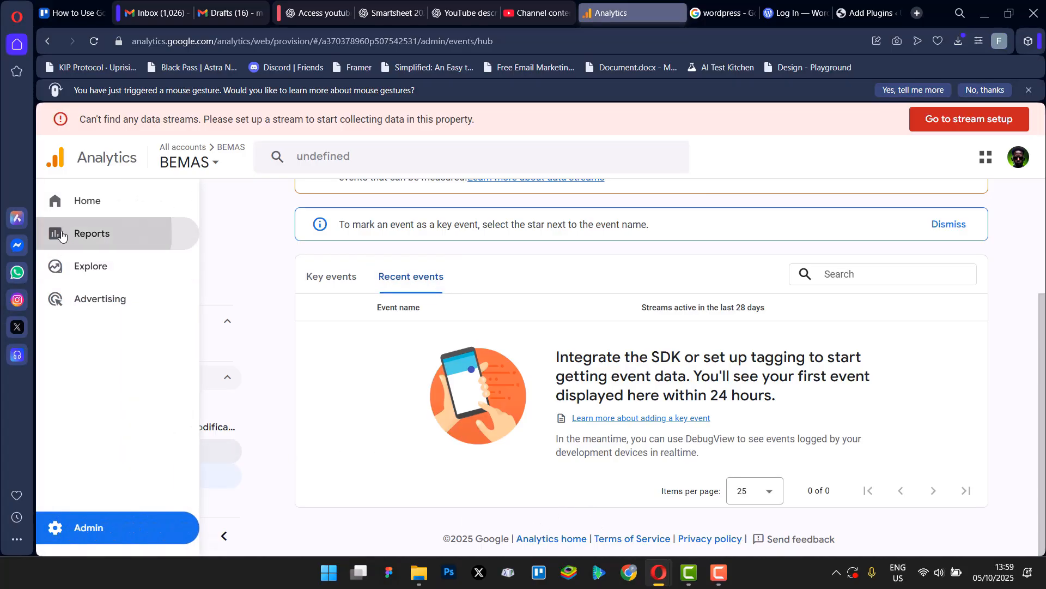
click(109, 233)
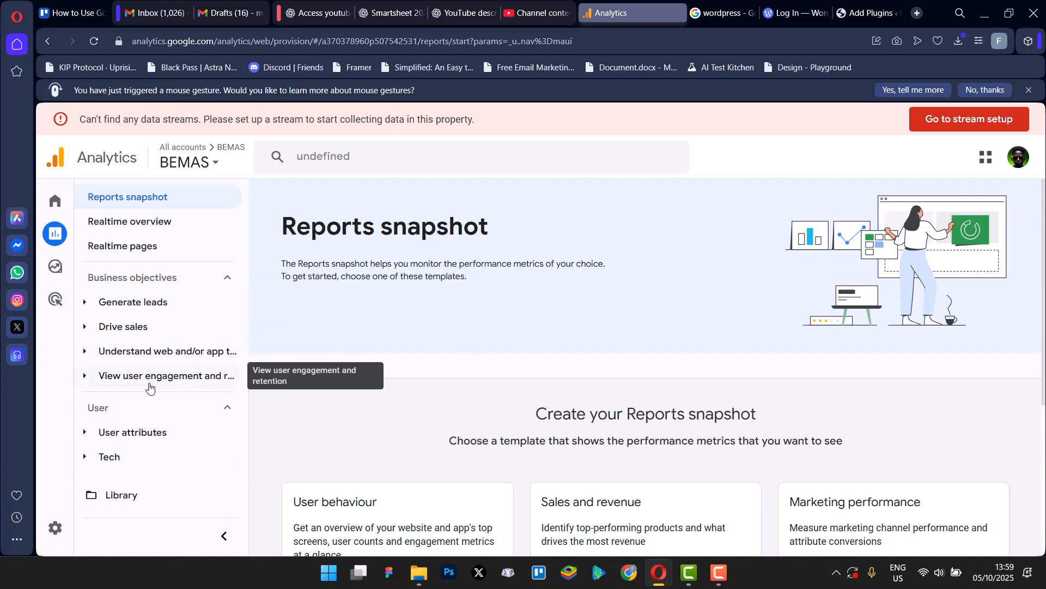
click(162, 383)
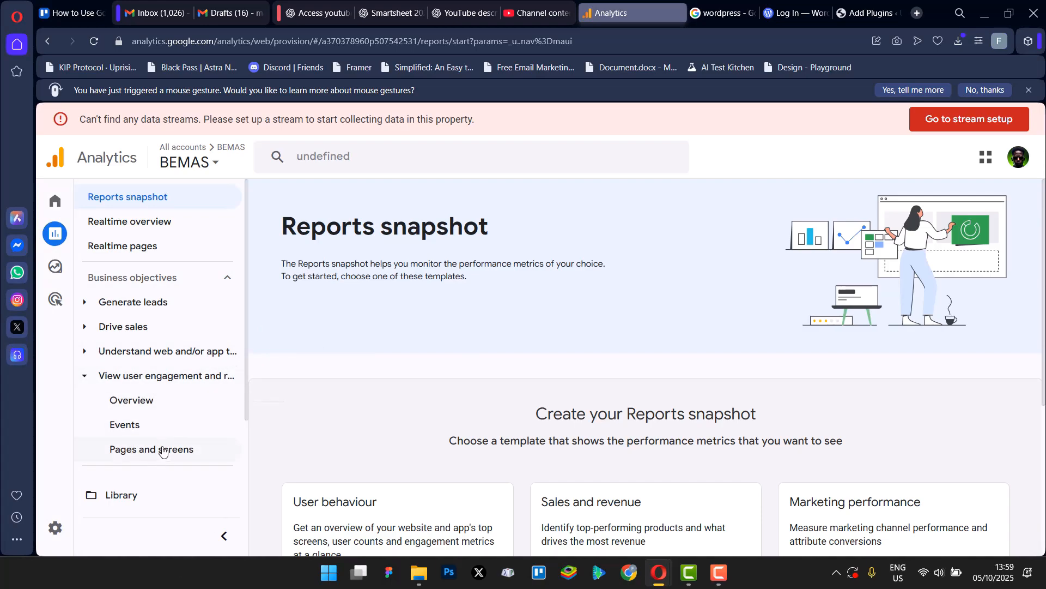
click(155, 433)
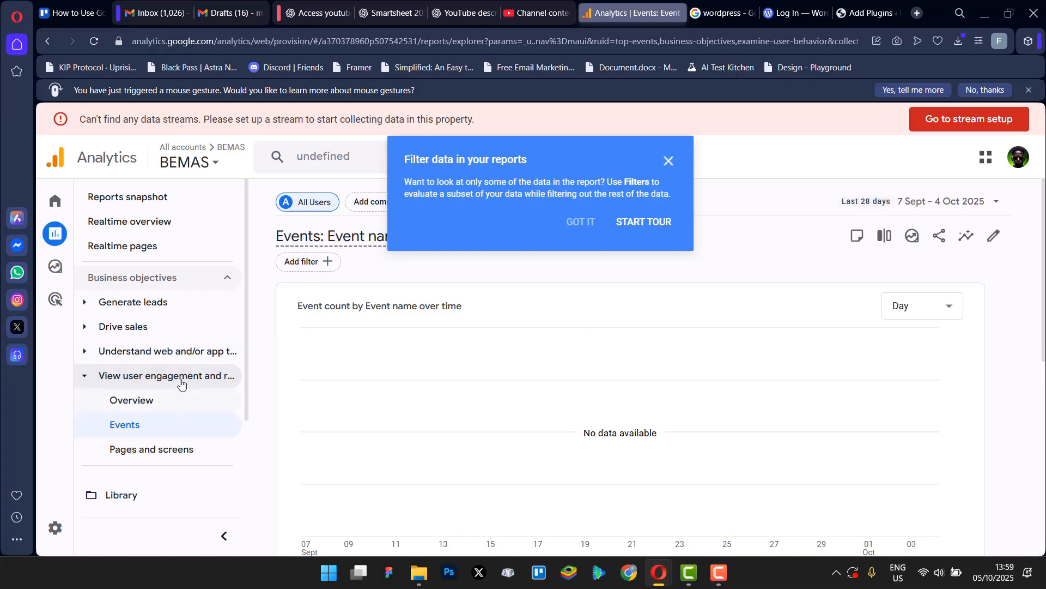
- Browse the reports under Generate leads, Drive sales and Understand web and/or app traffic, collapsing each group, and look over the Events report
click(161, 308)
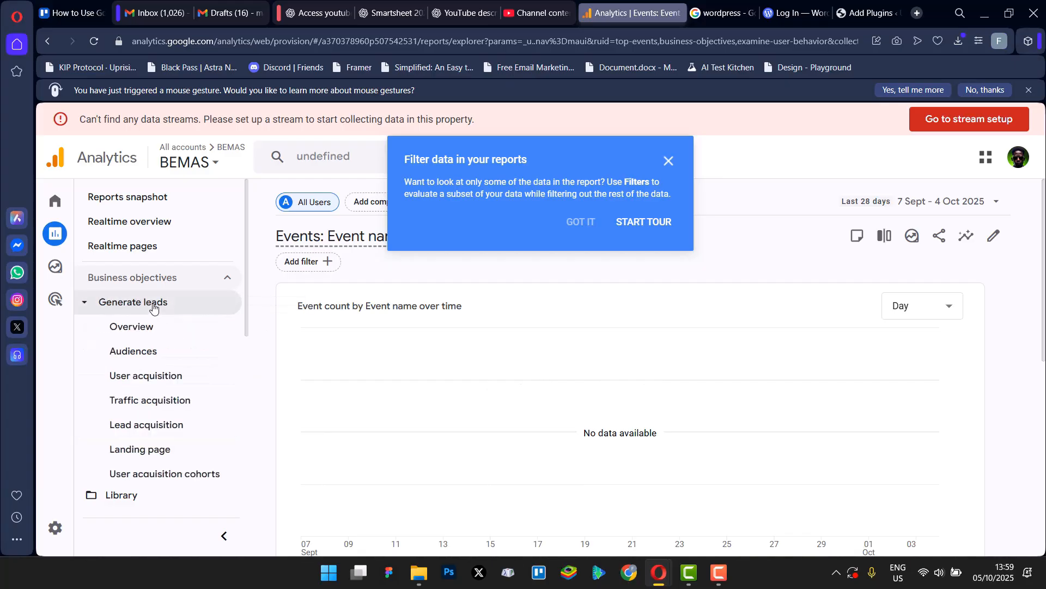
click(157, 302)
click(132, 330)
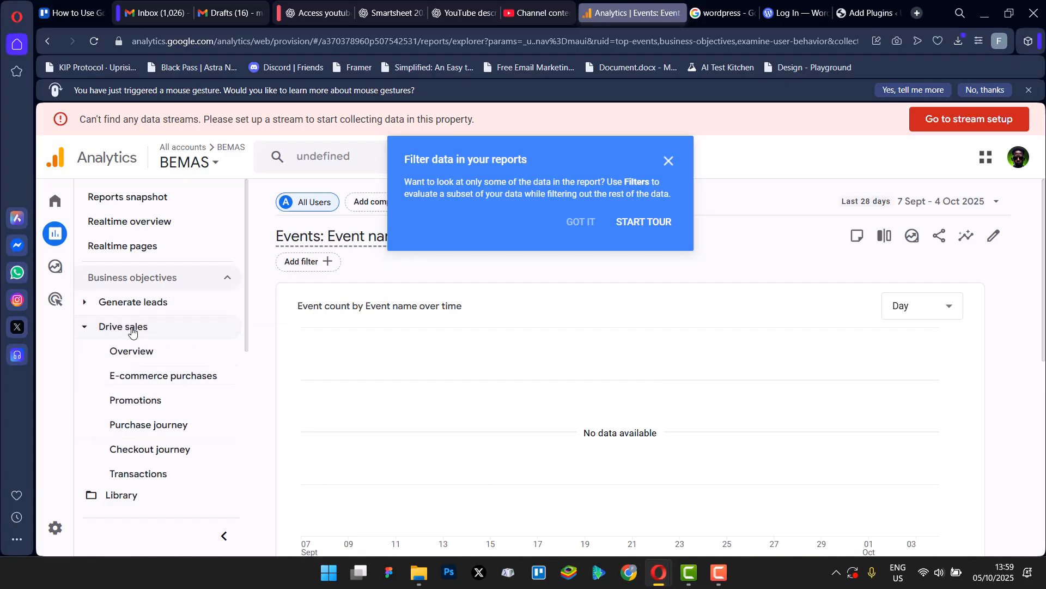
click(132, 330)
click(124, 355)
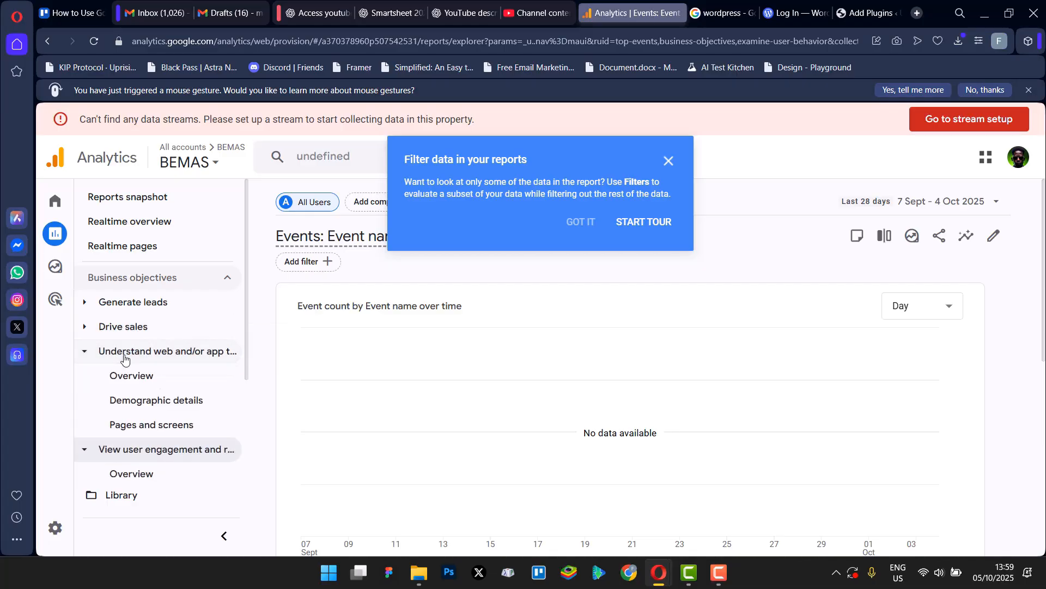
click(124, 356)
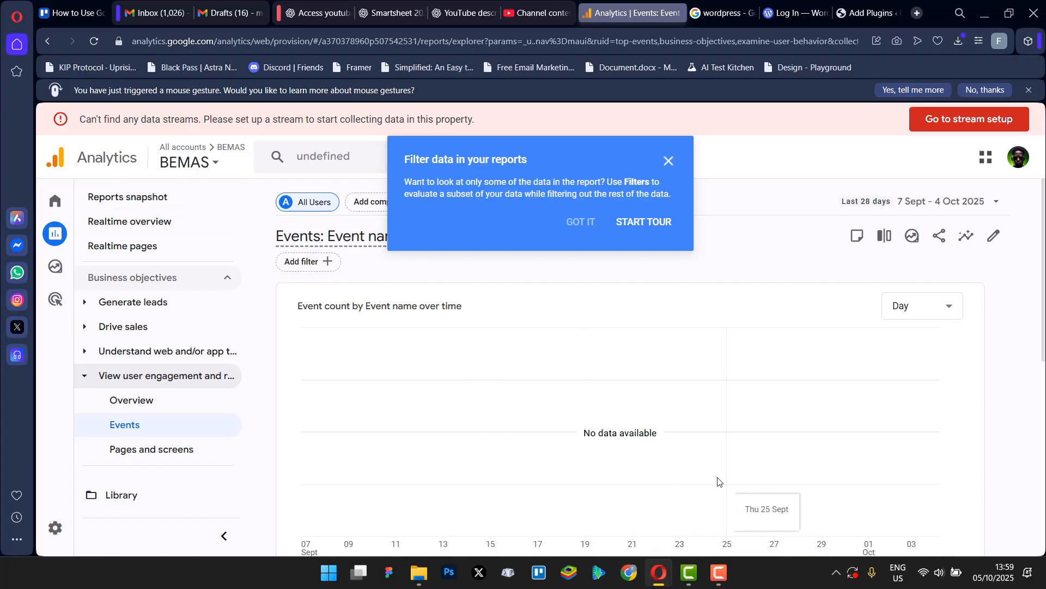
scroll(479, 482, down, 1)
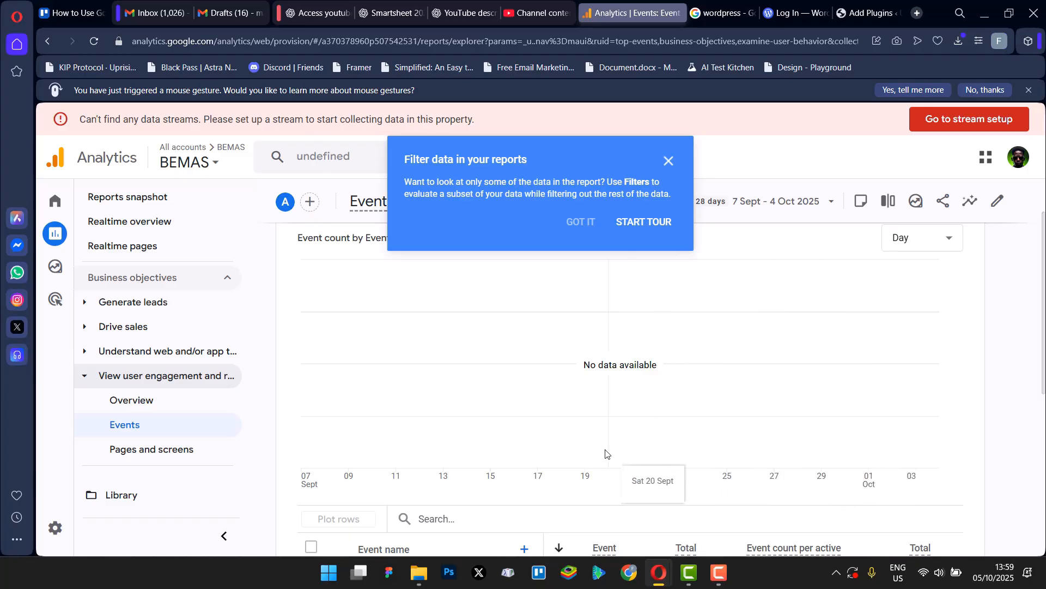
- Open the Google Ads links page under the Admin Product links settings and dismiss the report filter tip
mouse_move(47, 526)
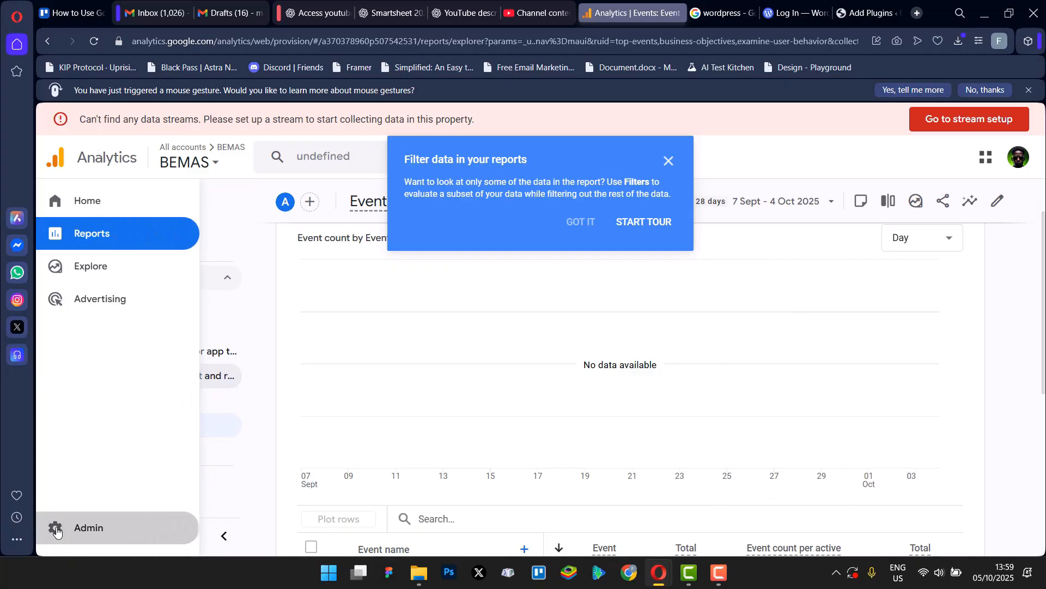
click(106, 527)
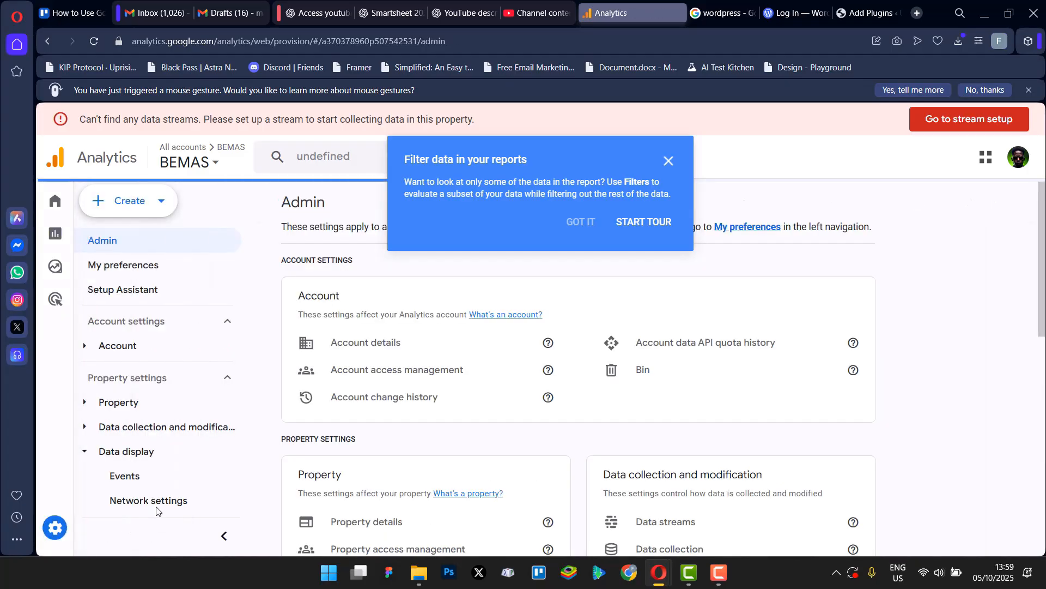
scroll(210, 334, down, 3)
scroll(202, 379, down, 1)
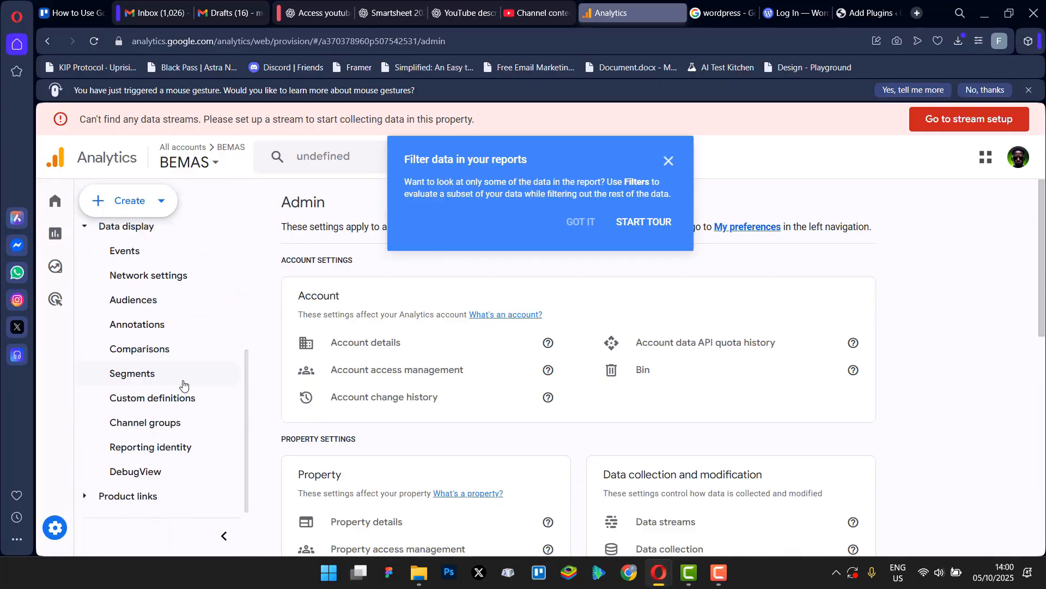
click(119, 497)
scroll(150, 485, down, 4)
scroll(180, 393, up, 1)
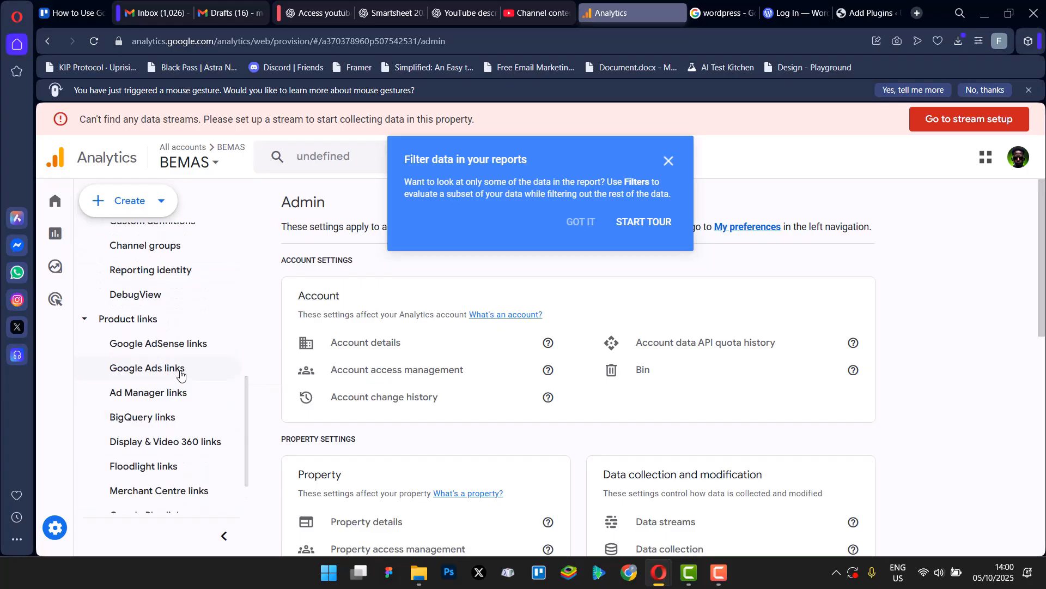
click(173, 372)
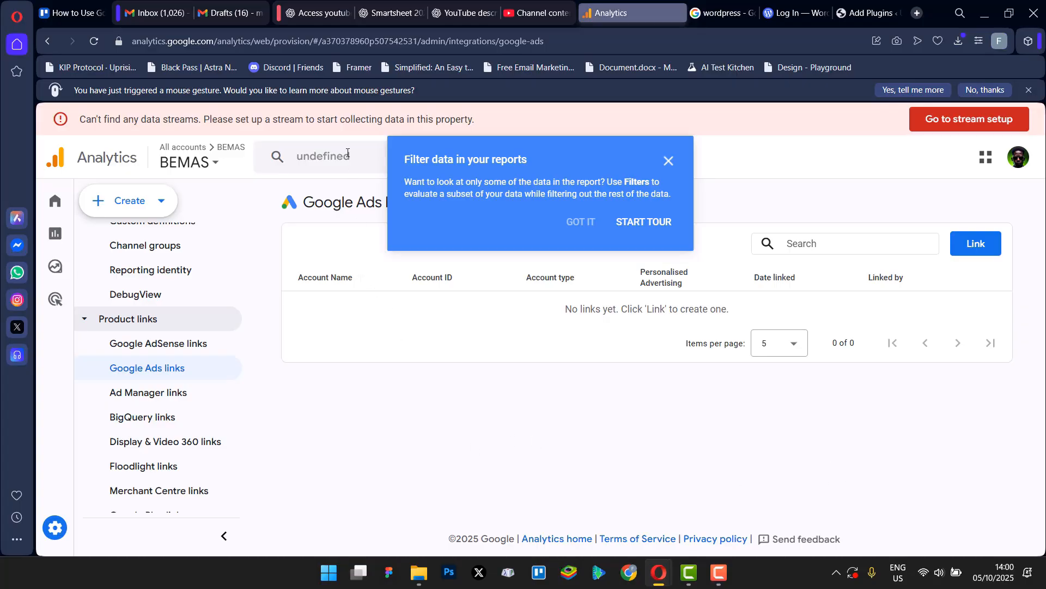
click(669, 160)
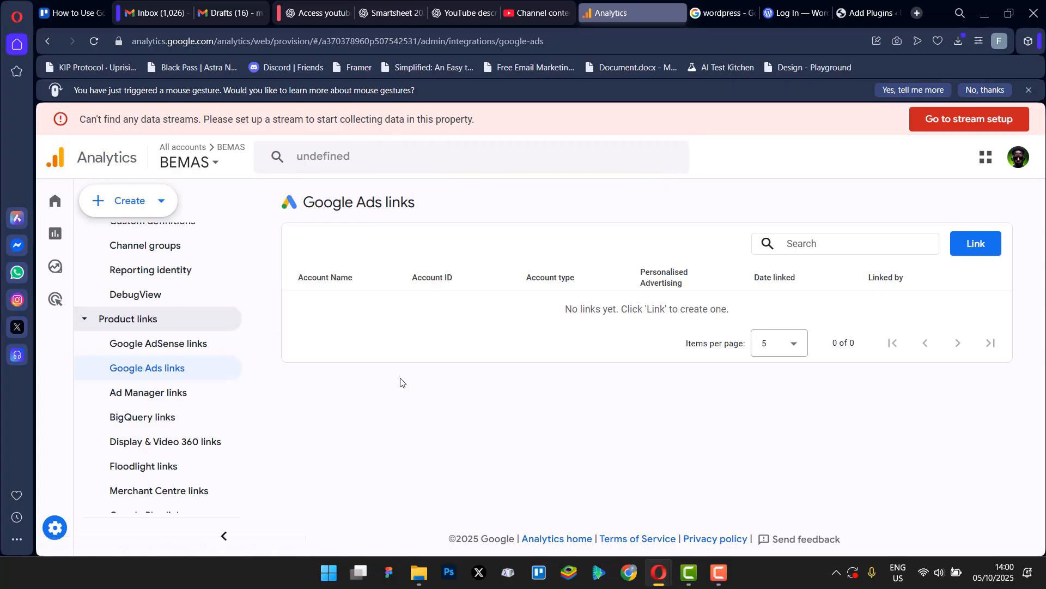
key(F10)
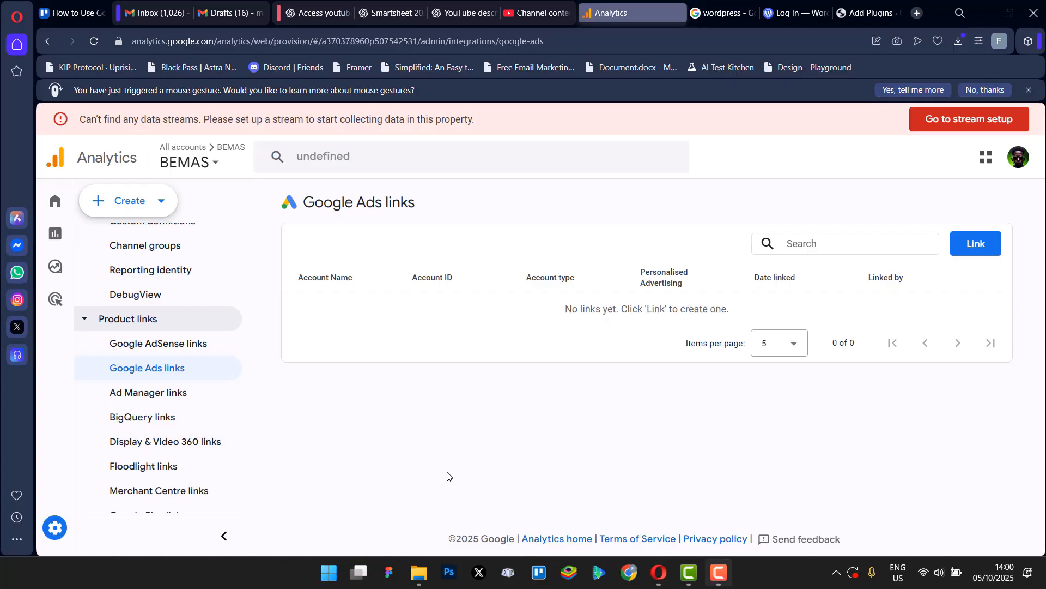